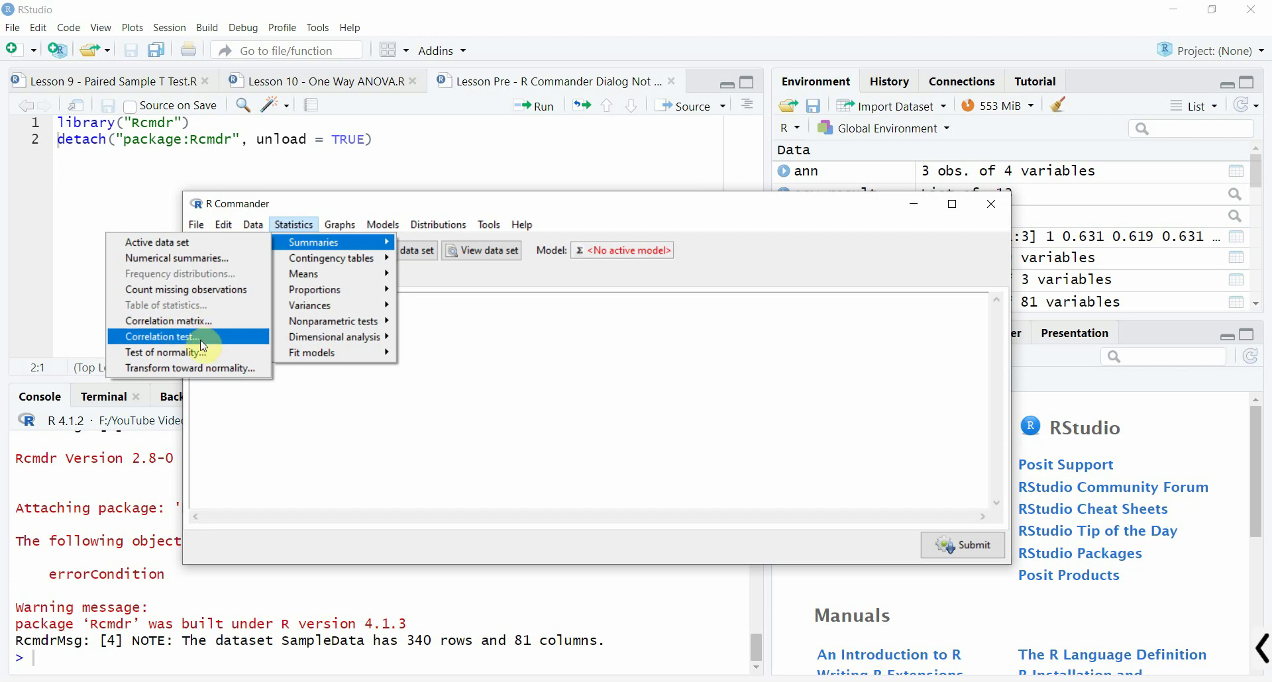
Open the Correlation Test dialog for SampleData and pick VIS in the variable list
click(222, 337)
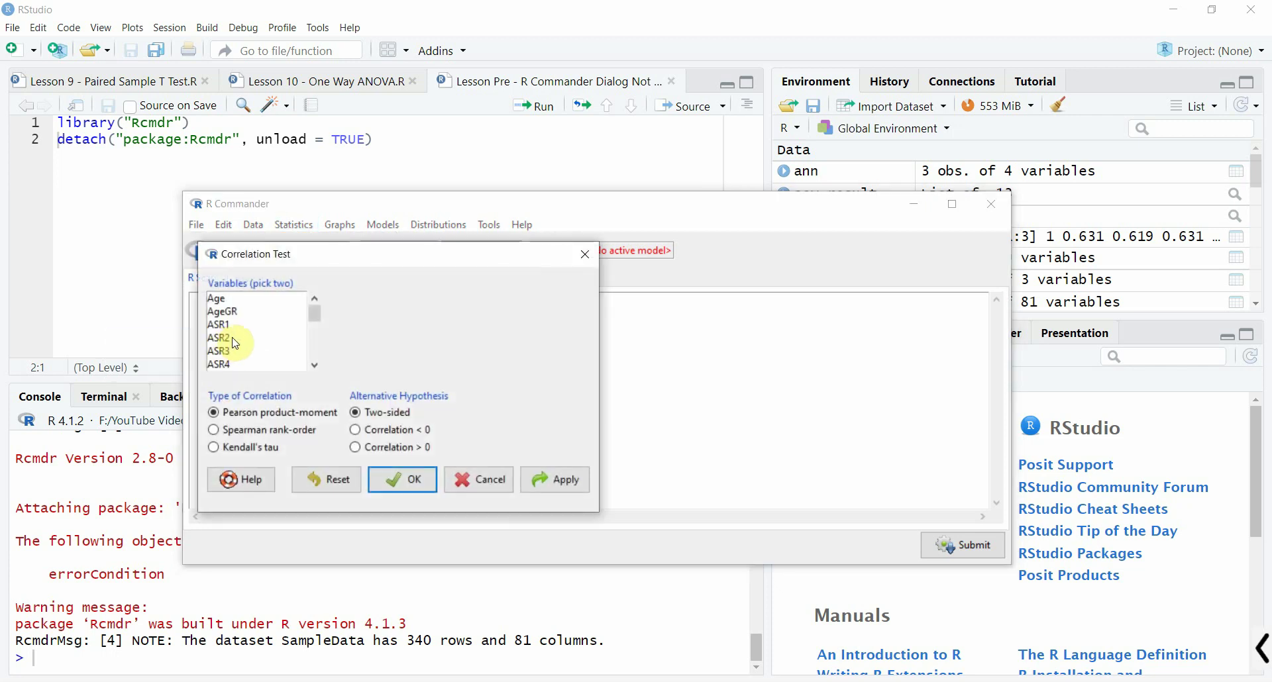
drag(314, 314, 312, 381)
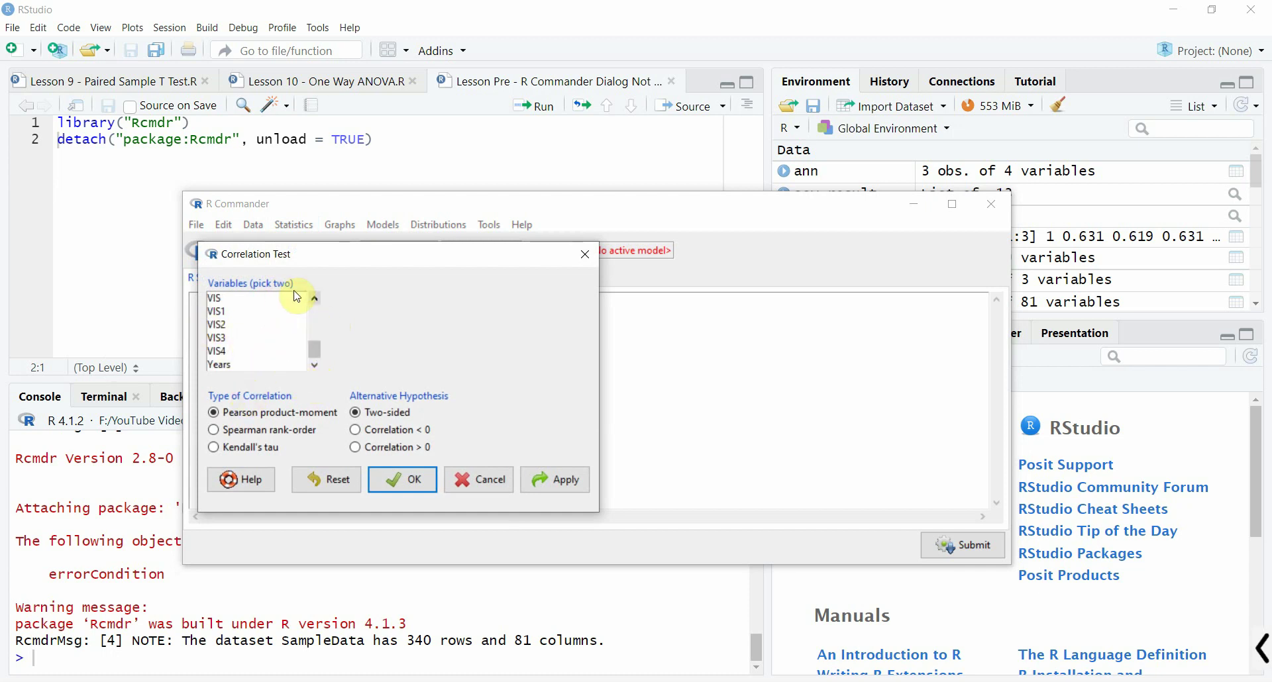
click(234, 298)
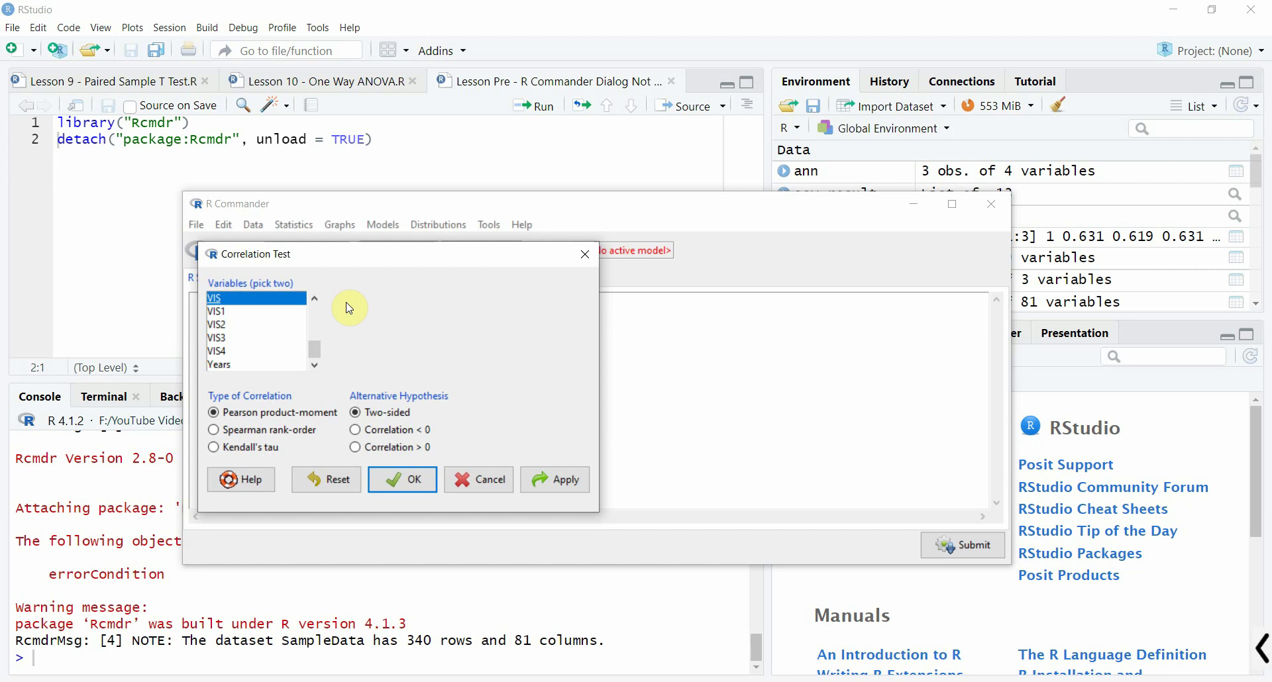
click(318, 298)
click(318, 299)
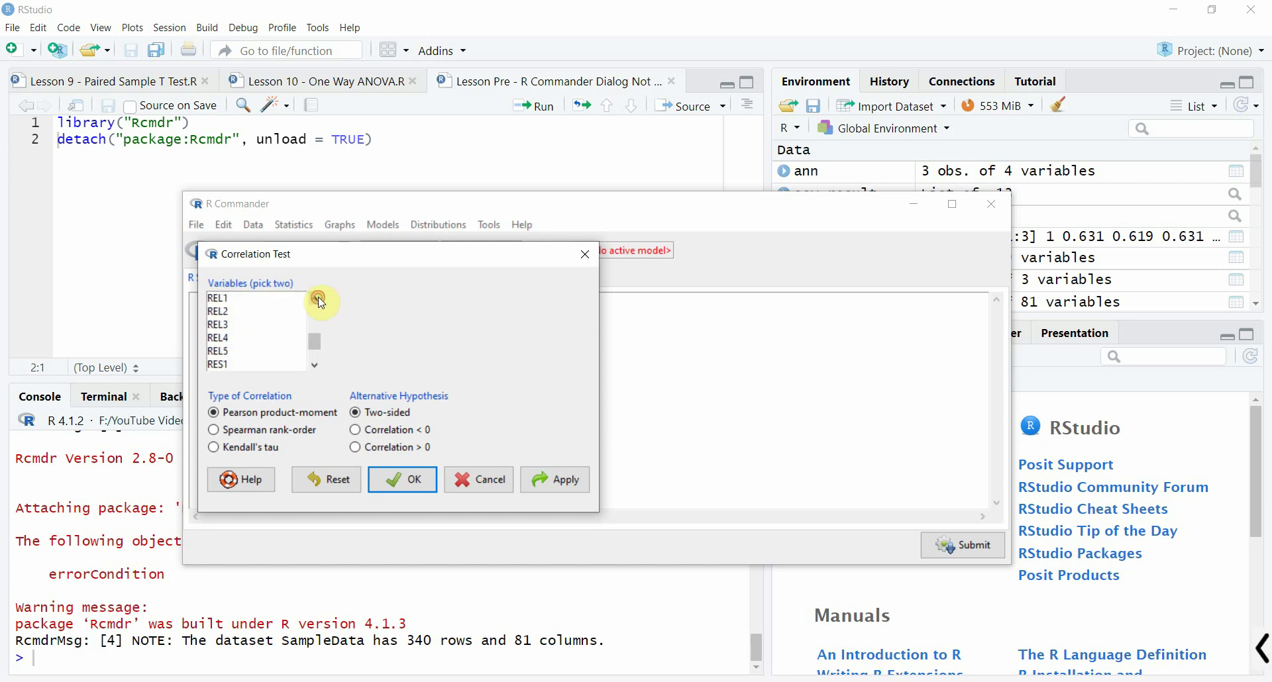
click(318, 299)
click(318, 299)
drag(314, 331, 314, 343)
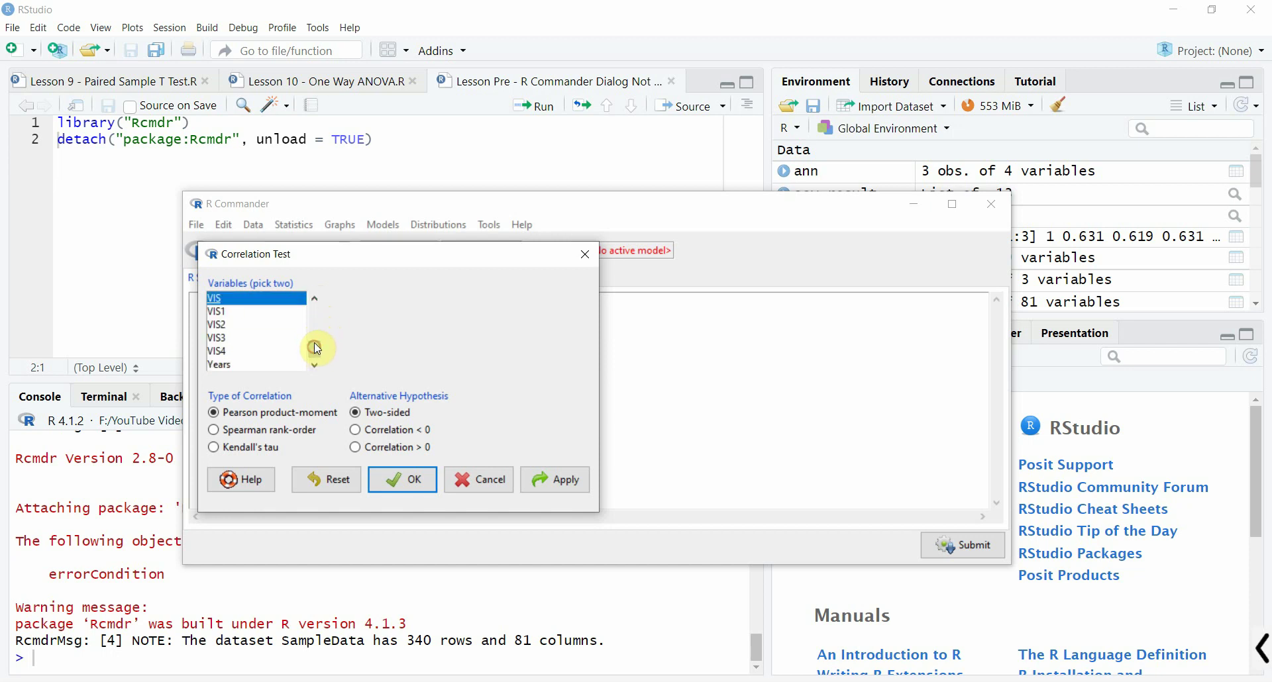
Select OP and VIS together as the test variables, keeping Pearson and two-sided
click(314, 298)
click(315, 299)
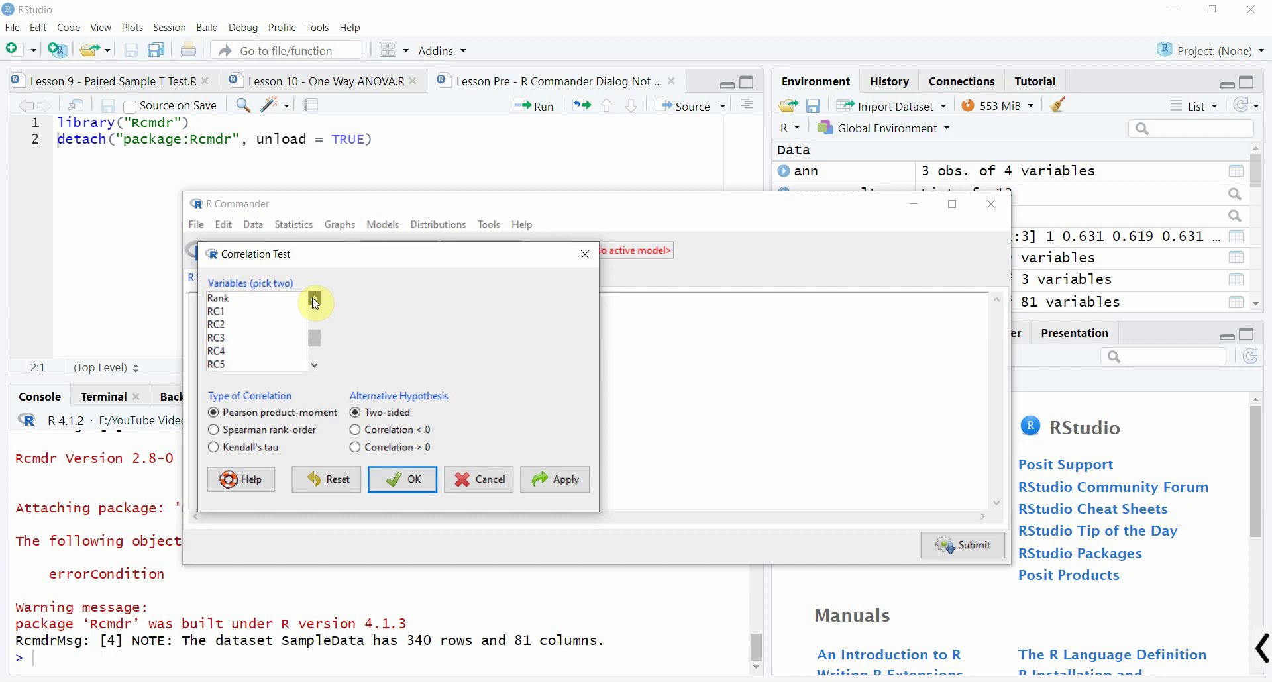
click(315, 300)
drag(320, 332, 320, 329)
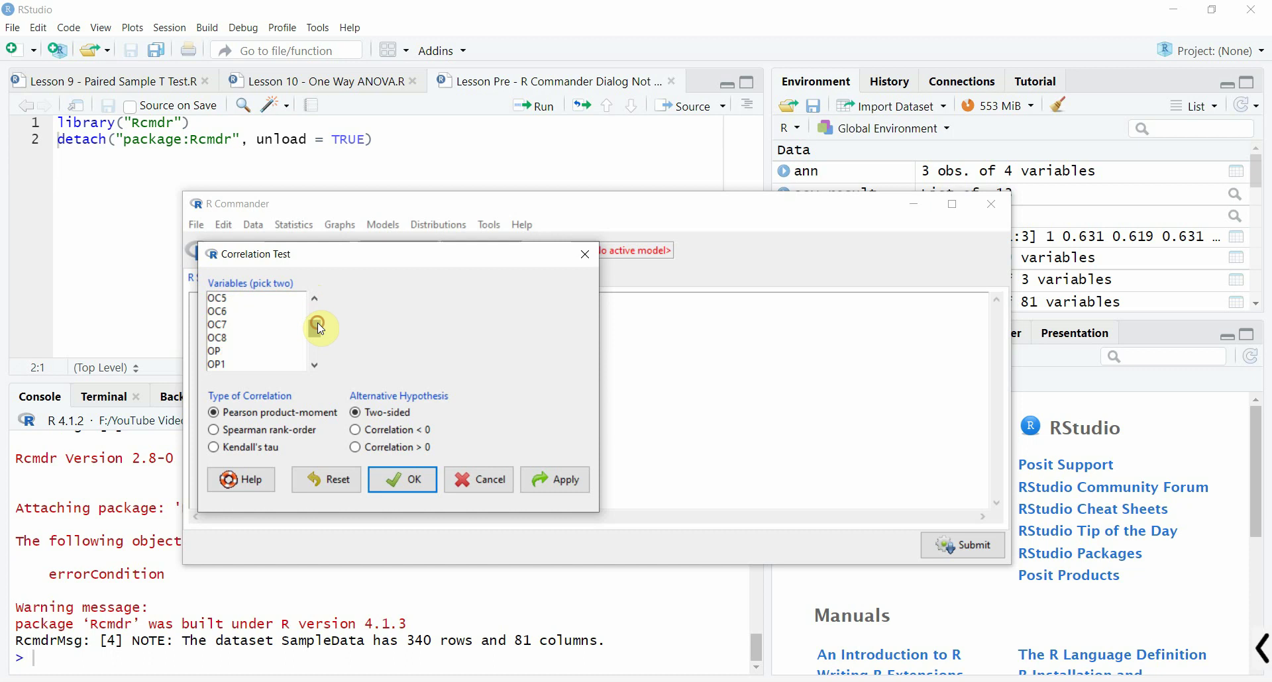
click(217, 352)
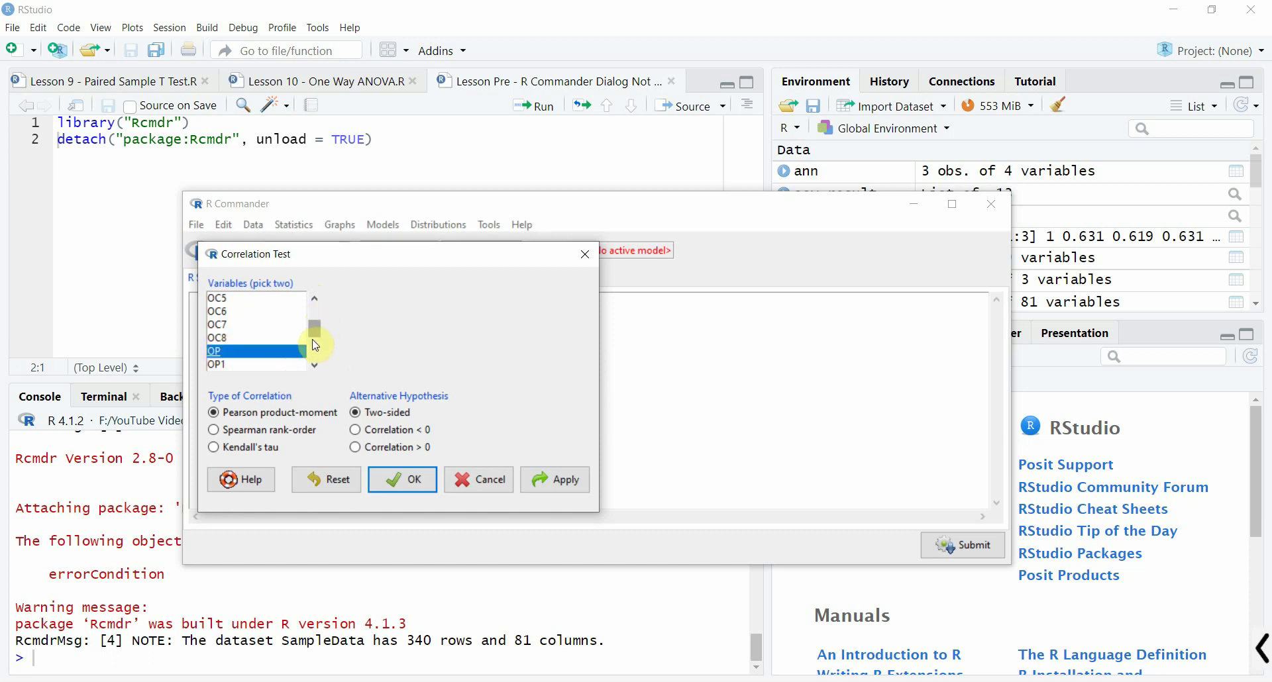
drag(315, 332, 314, 364)
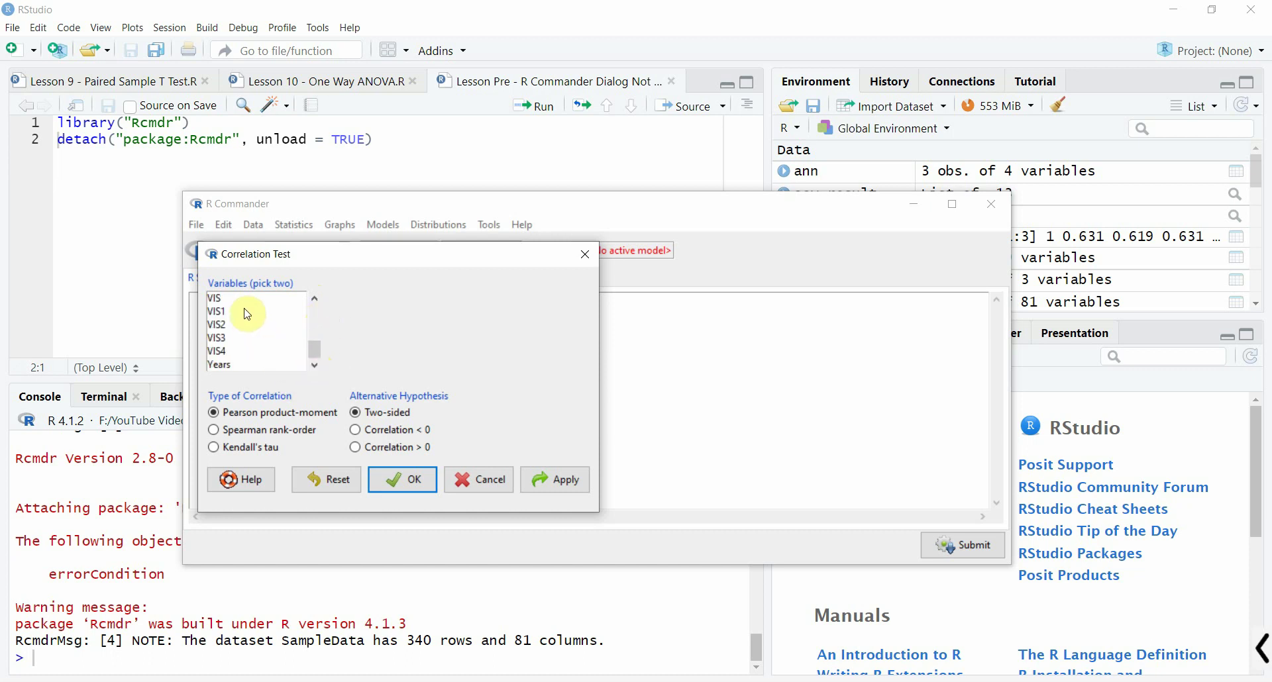
click(221, 298)
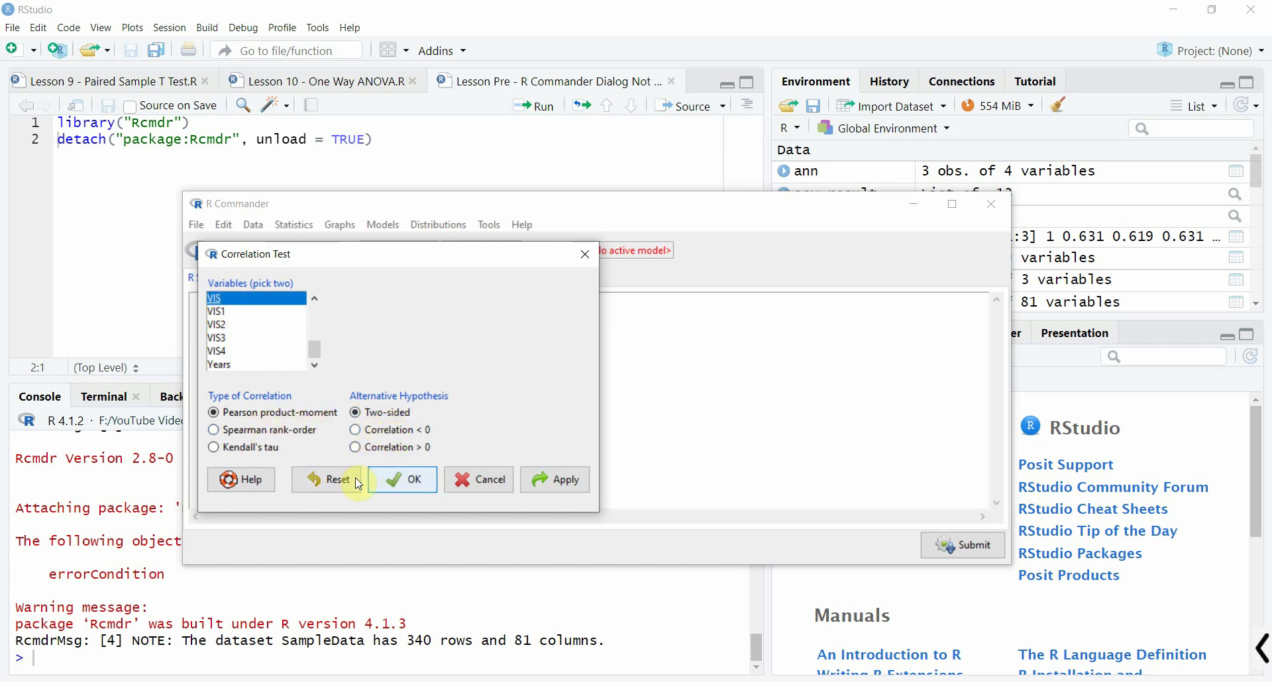
Run the OP–VIS test, move R Commander aside, and mark the p-value (< 2.2e-16)
click(409, 483)
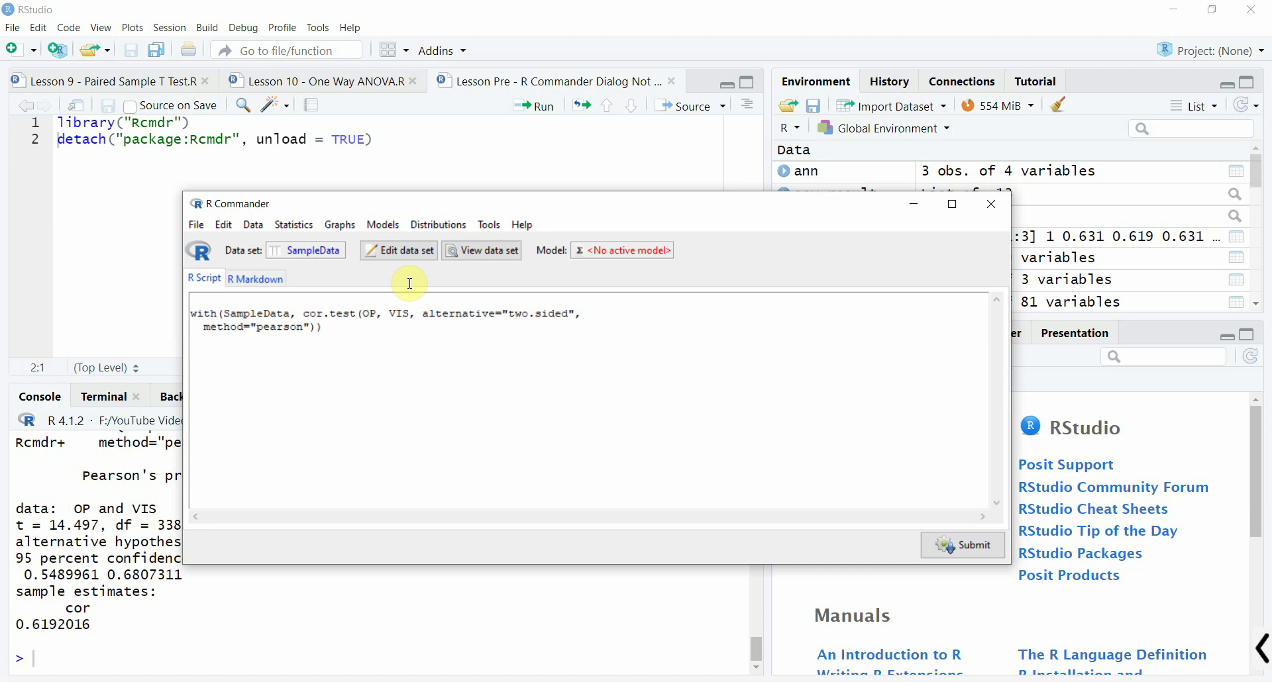
drag(522, 204, 591, 56)
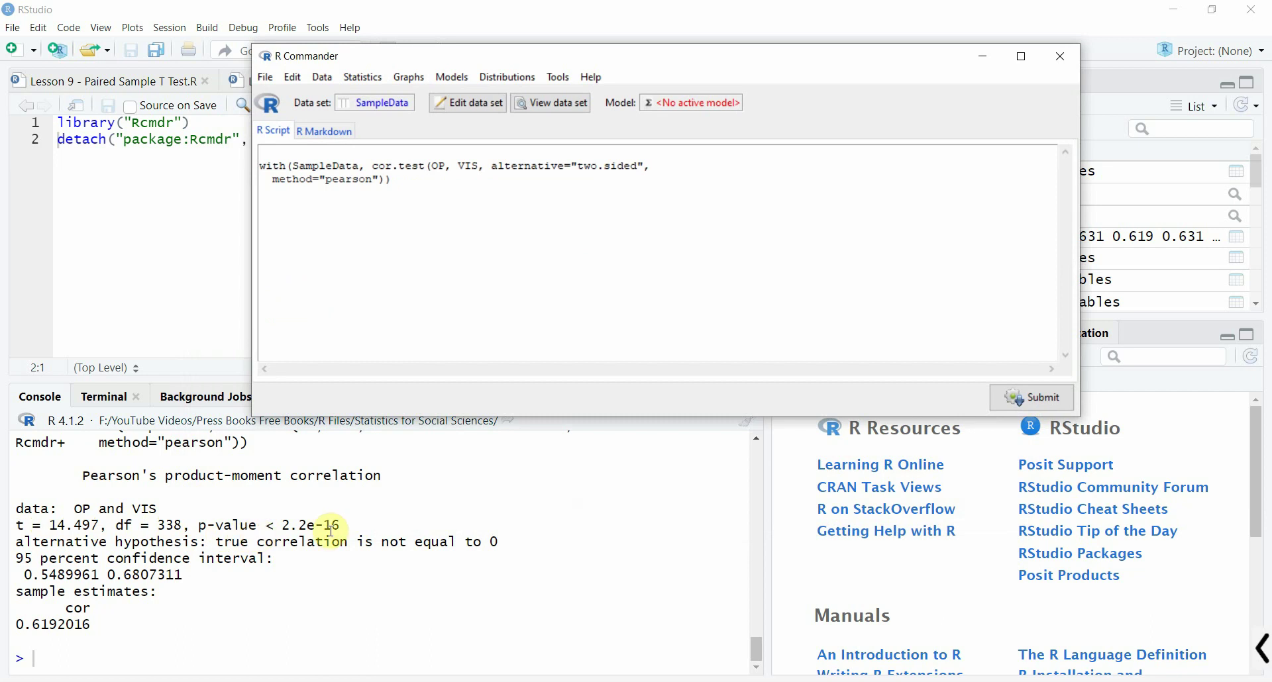
drag(279, 525, 340, 525)
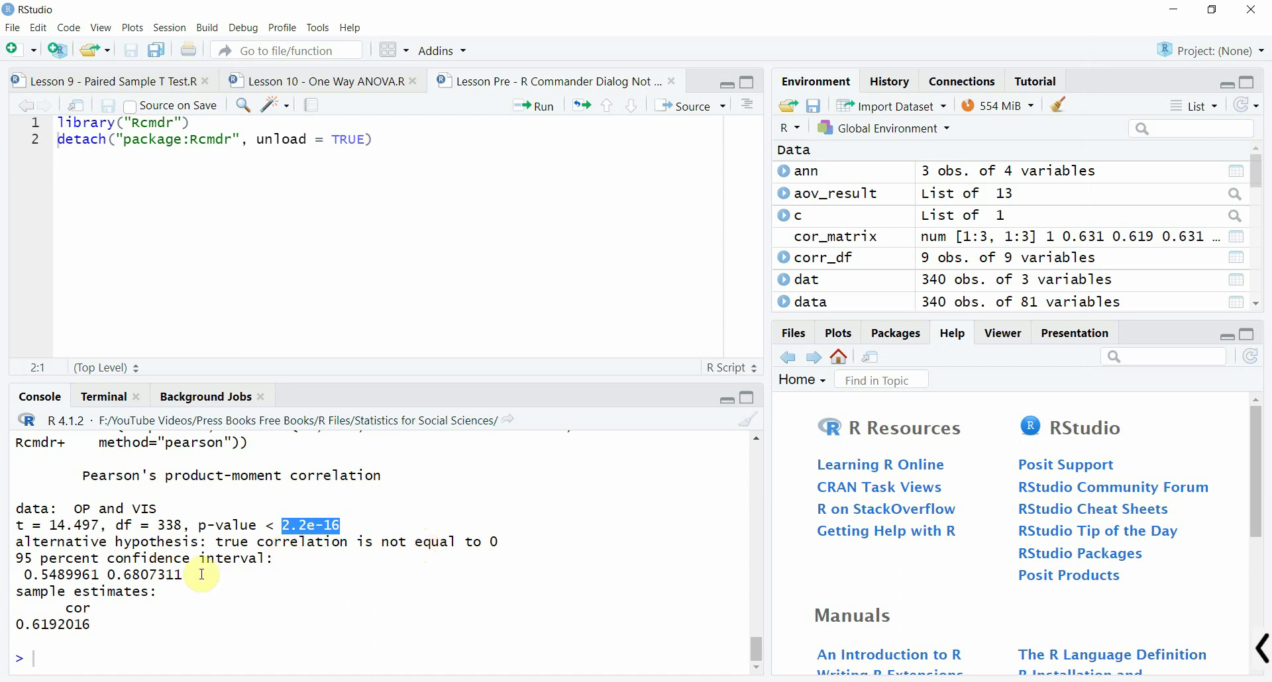
Highlight the 95% CI 0.549–0.681 and correlation estimate 0.6192016 in the console
double_click(67, 574)
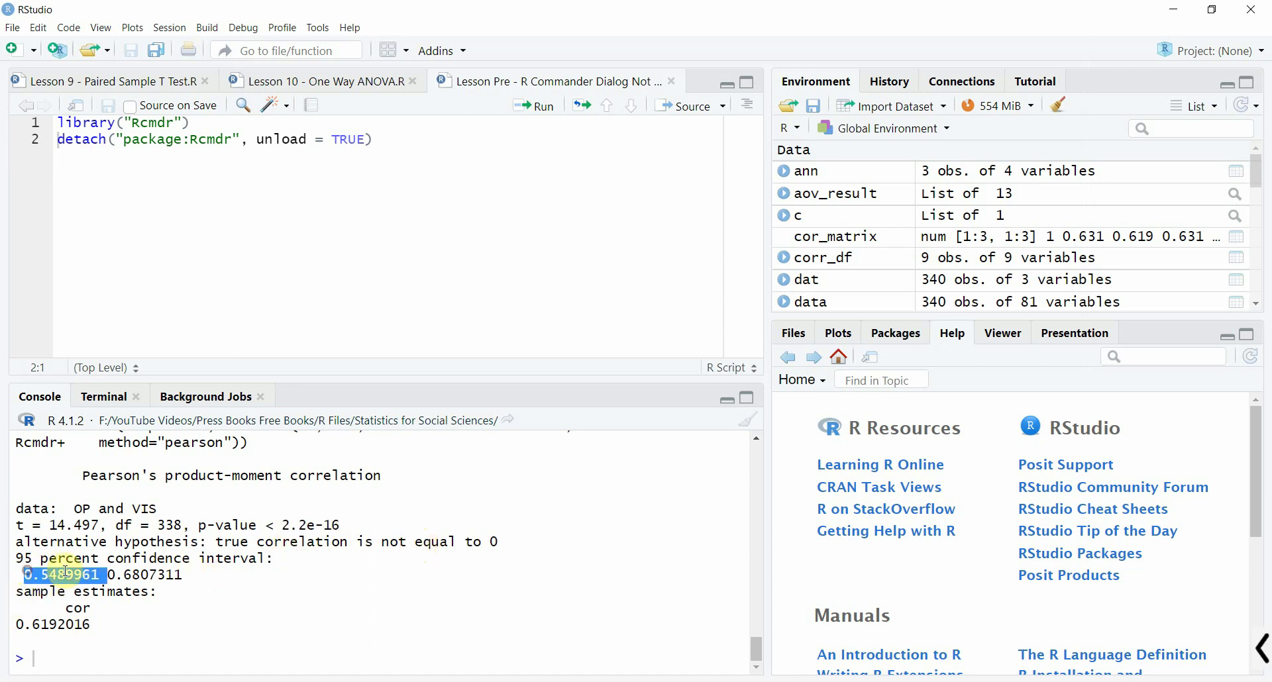
drag(67, 573, 174, 575)
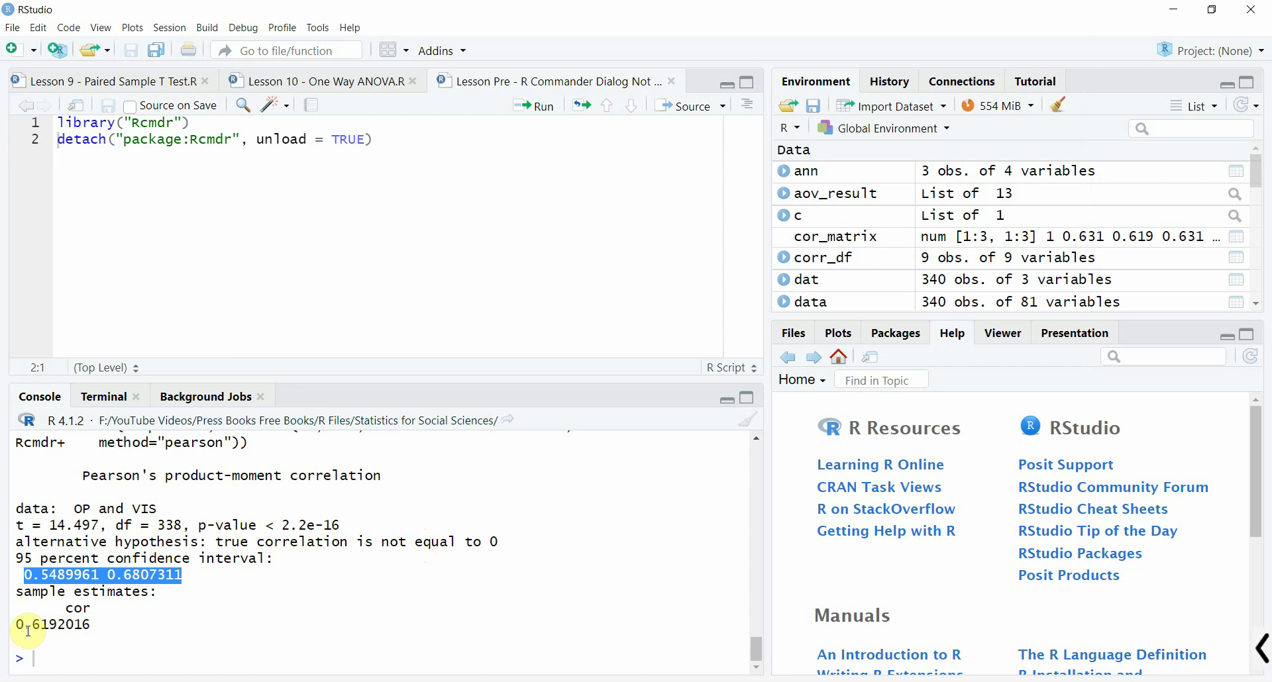
drag(25, 624, 88, 624)
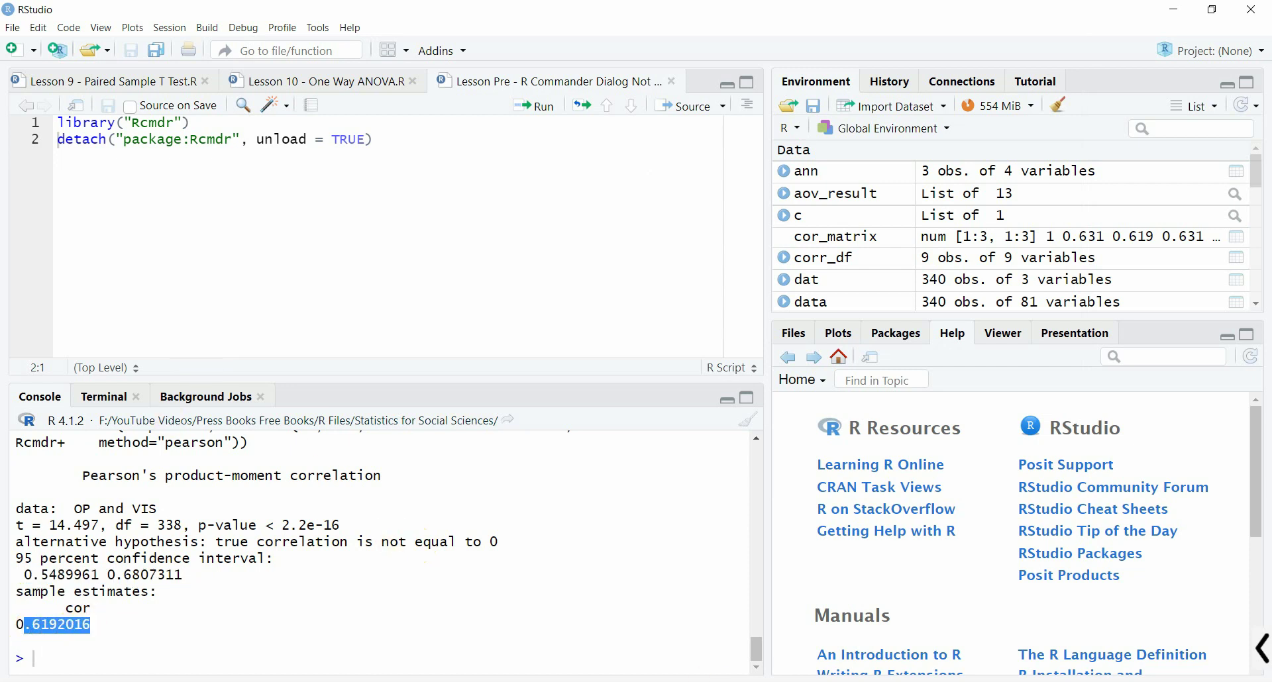
key(alt+Tab)
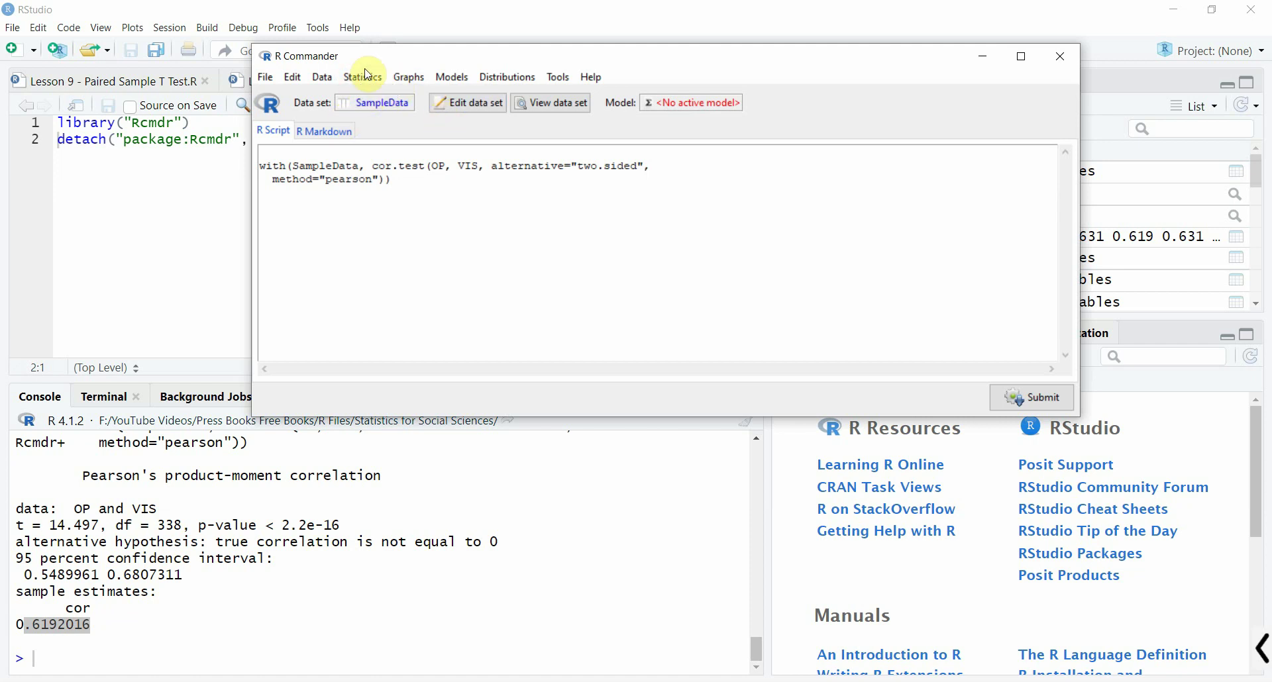
Run a Pearson product-moment correlation matrix on ASR1–ASR4 and CC1–CC6, deselecting Bank
click(366, 75)
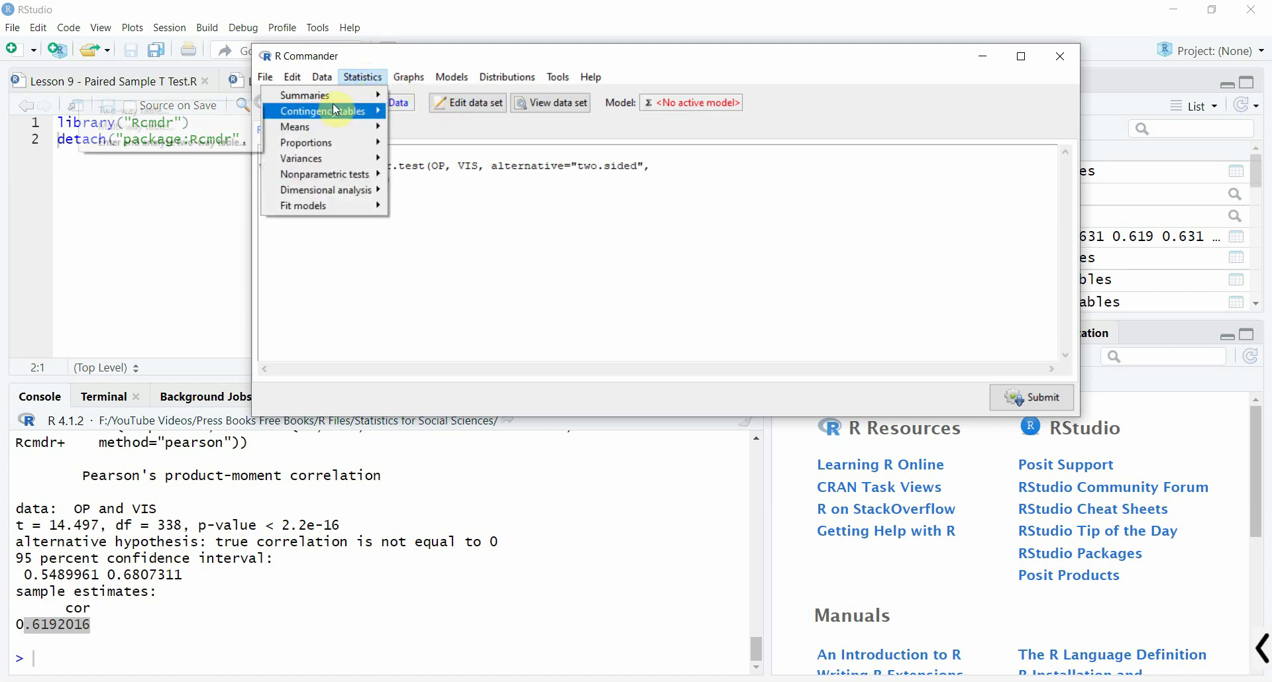
click(185, 174)
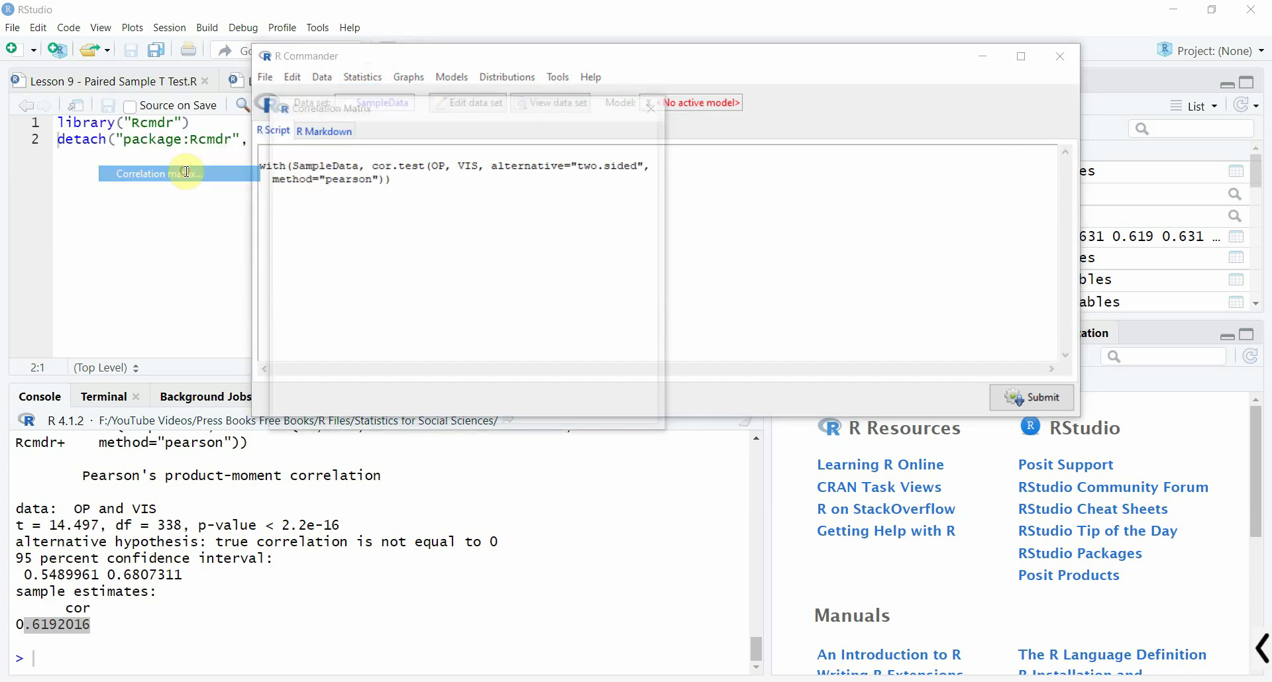
drag(302, 177, 307, 180)
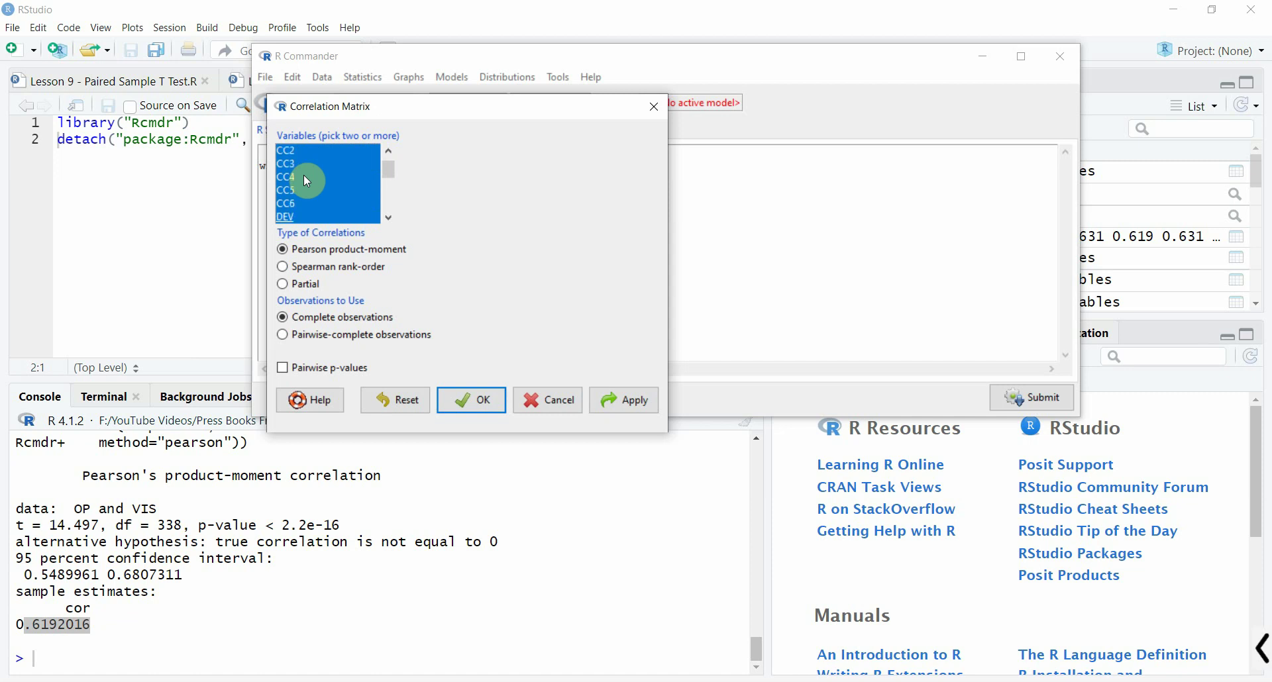
scroll(307, 181, down, 1)
scroll(388, 147, up, 1)
scroll(388, 147, up, 2)
scroll(389, 147, up, 2)
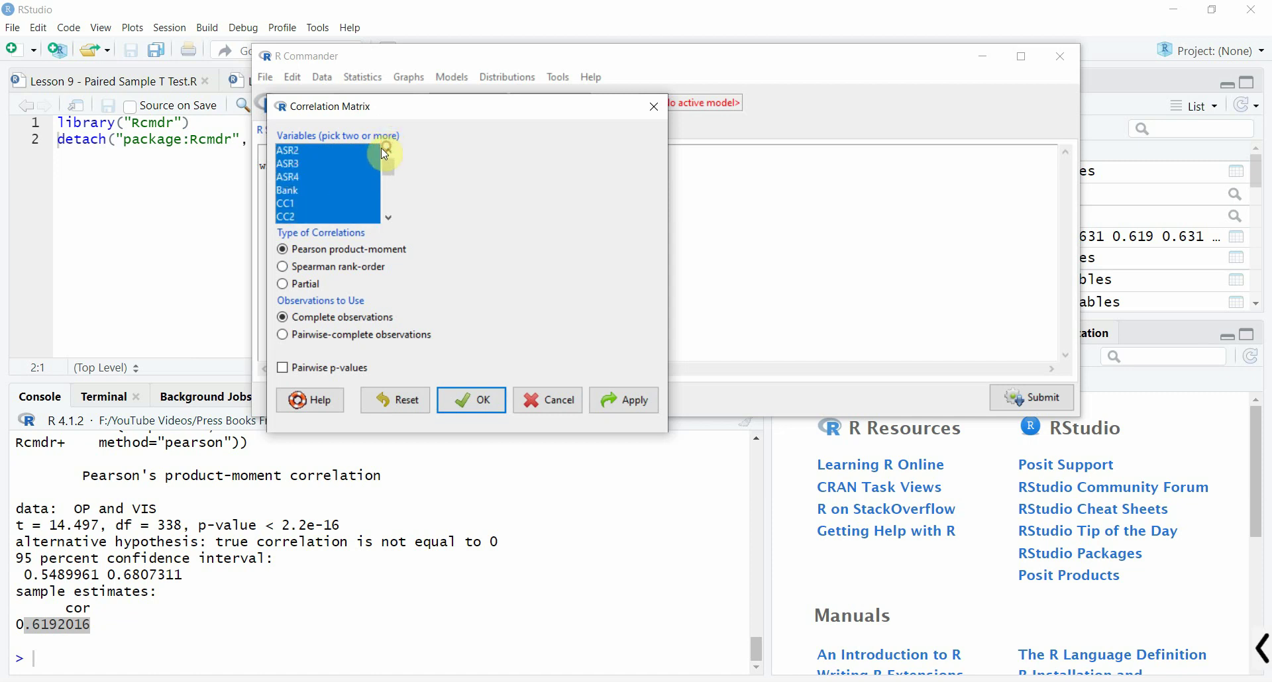
ctrl+click(295, 191)
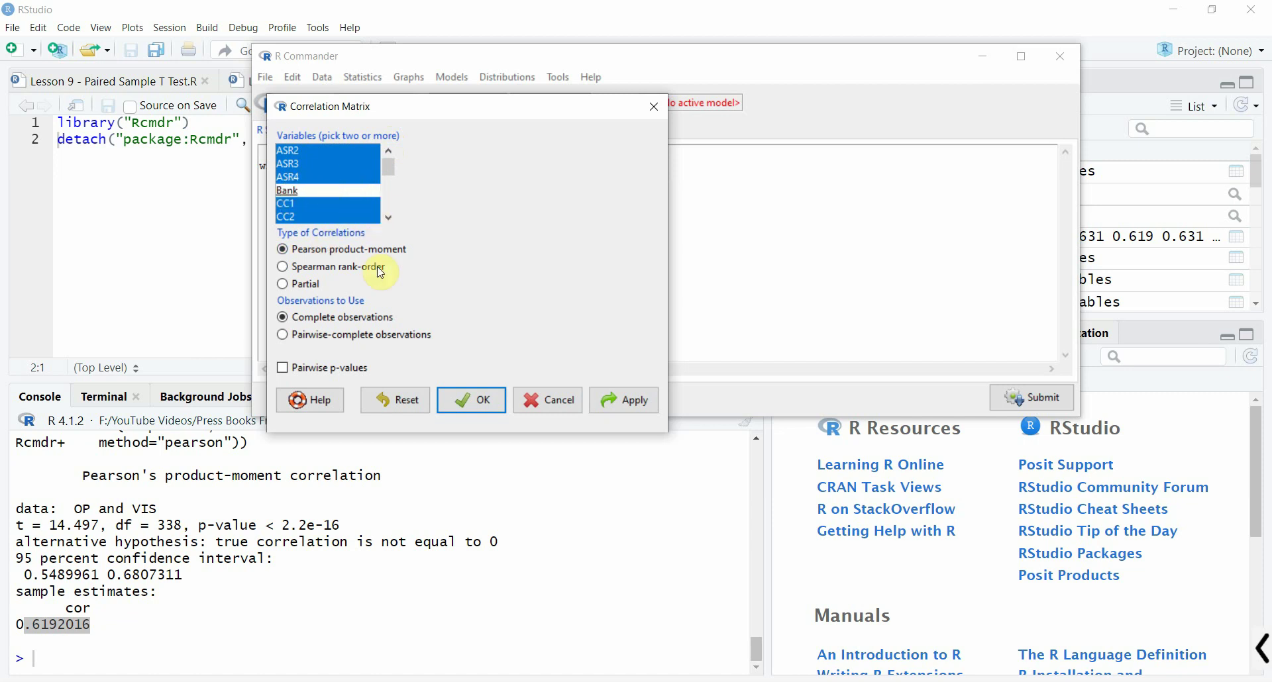
click(466, 402)
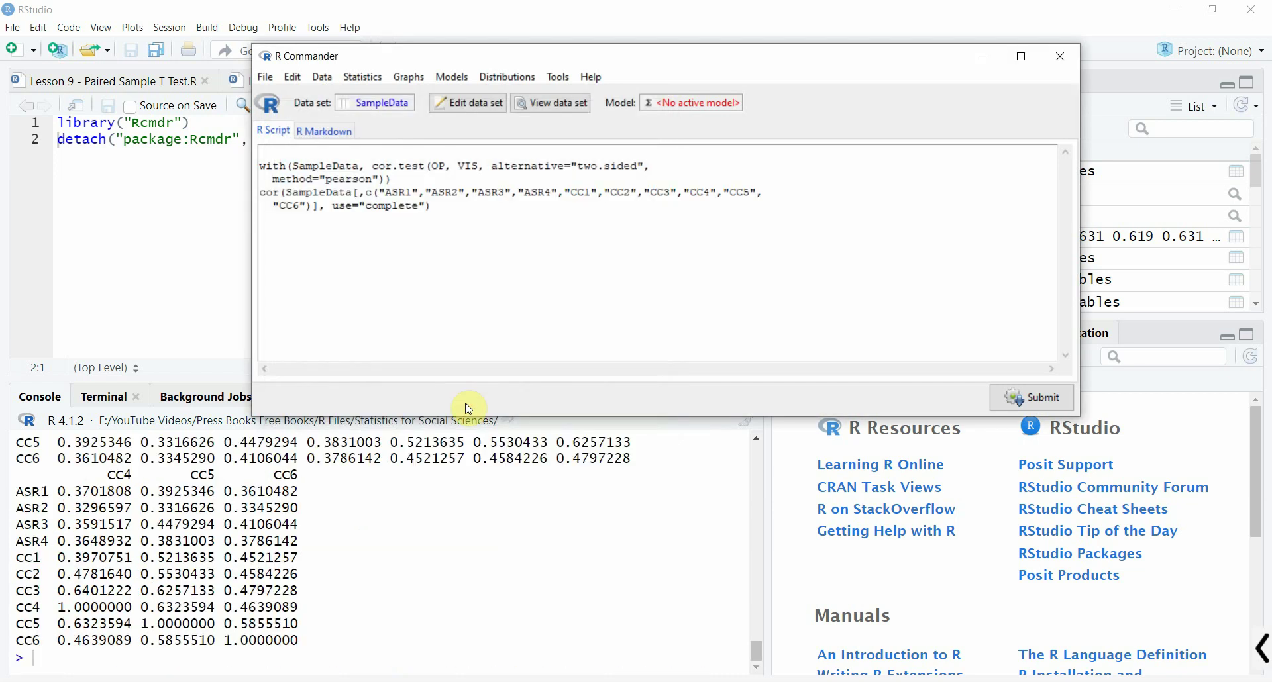
Scroll RStudio's console up to the cor() command heading the ASR/CC correlation matrix
click(744, 436)
scroll(756, 439, up, 2)
scroll(757, 439, up, 2)
scroll(759, 440, up, 2)
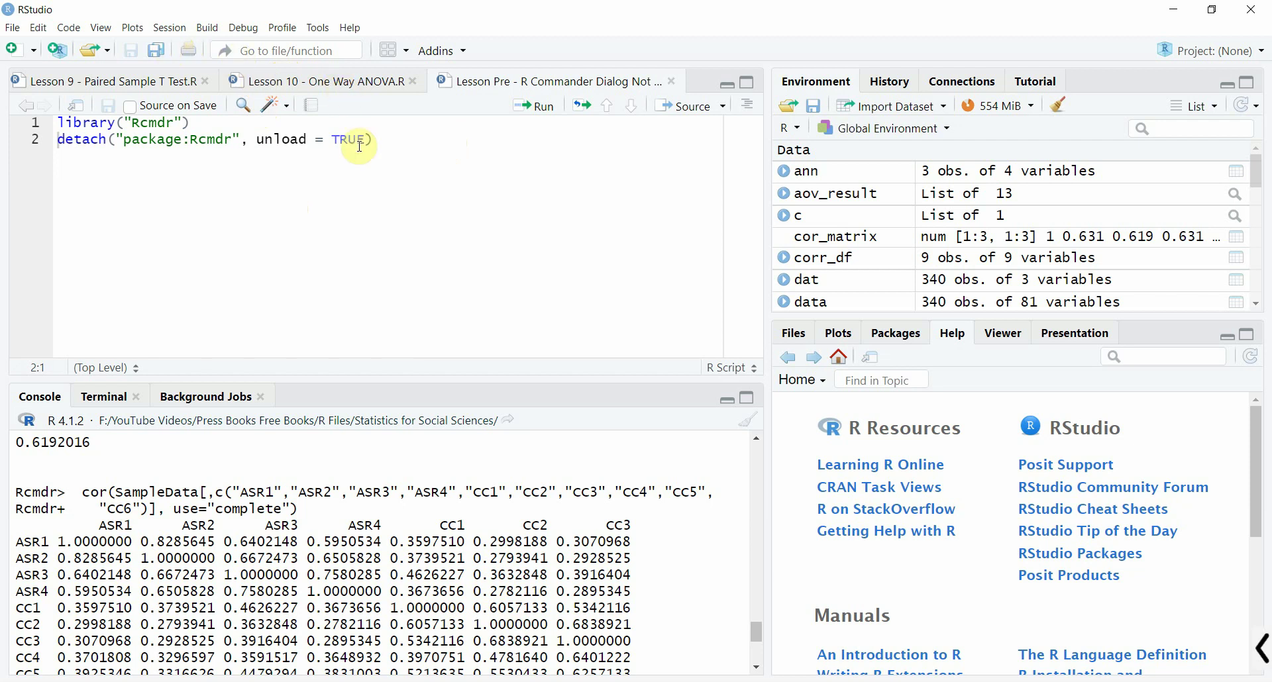
click(400, 145)
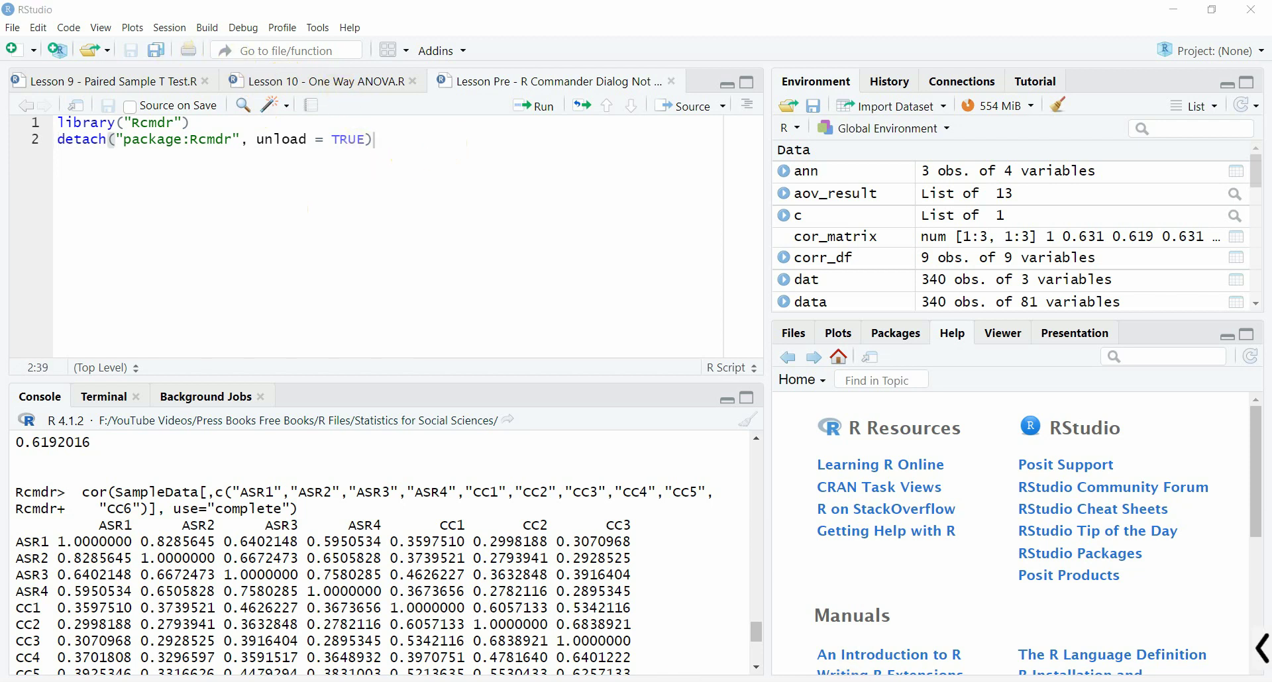
key(alt+Tab)
click(363, 77)
mouse_move(318, 95)
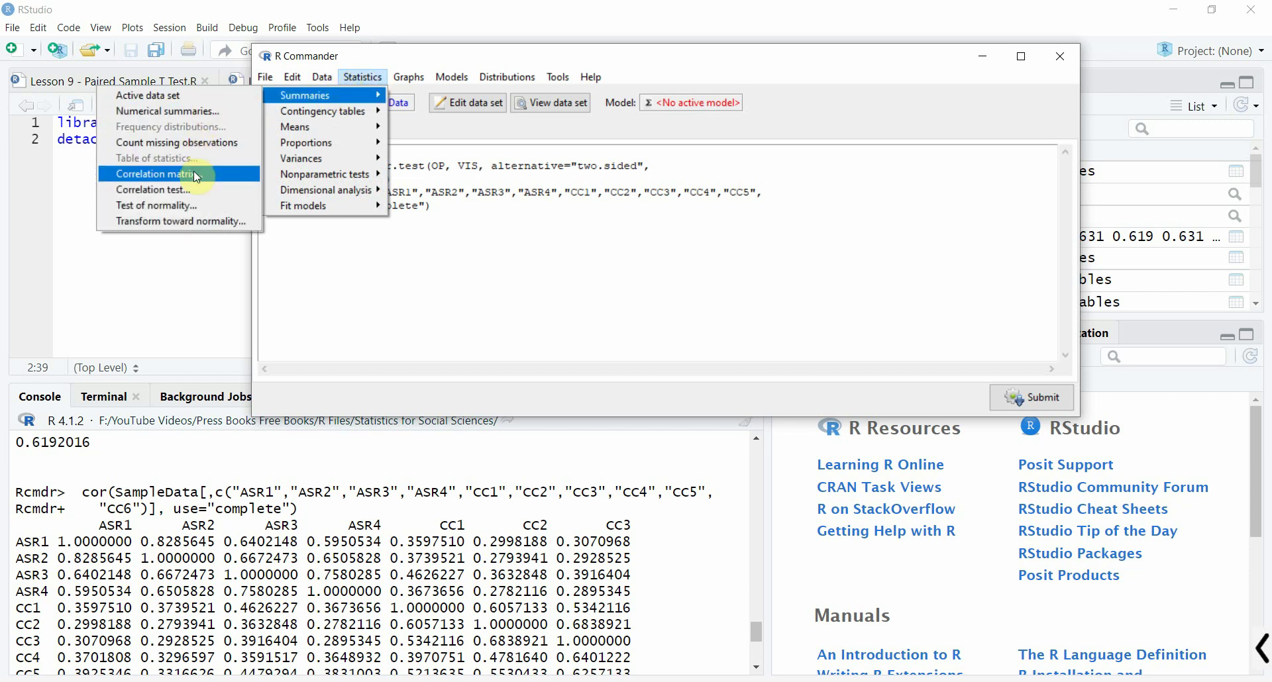
click(192, 175)
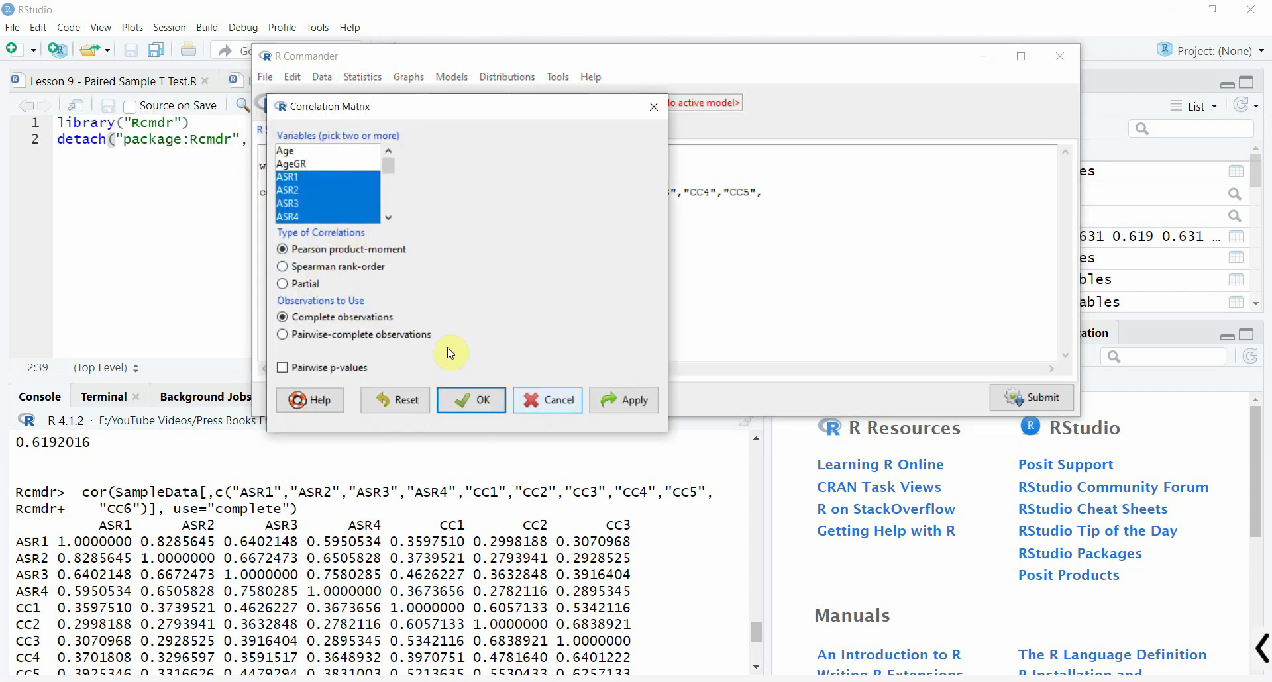
click(304, 272)
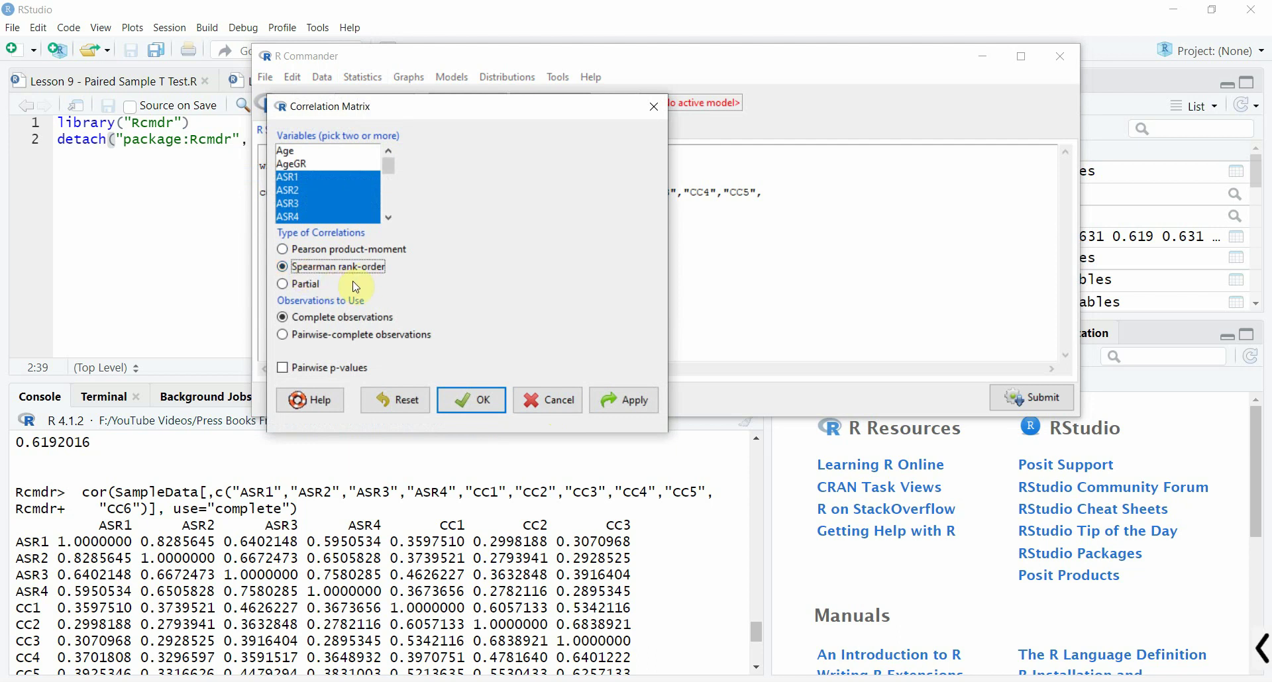
click(337, 250)
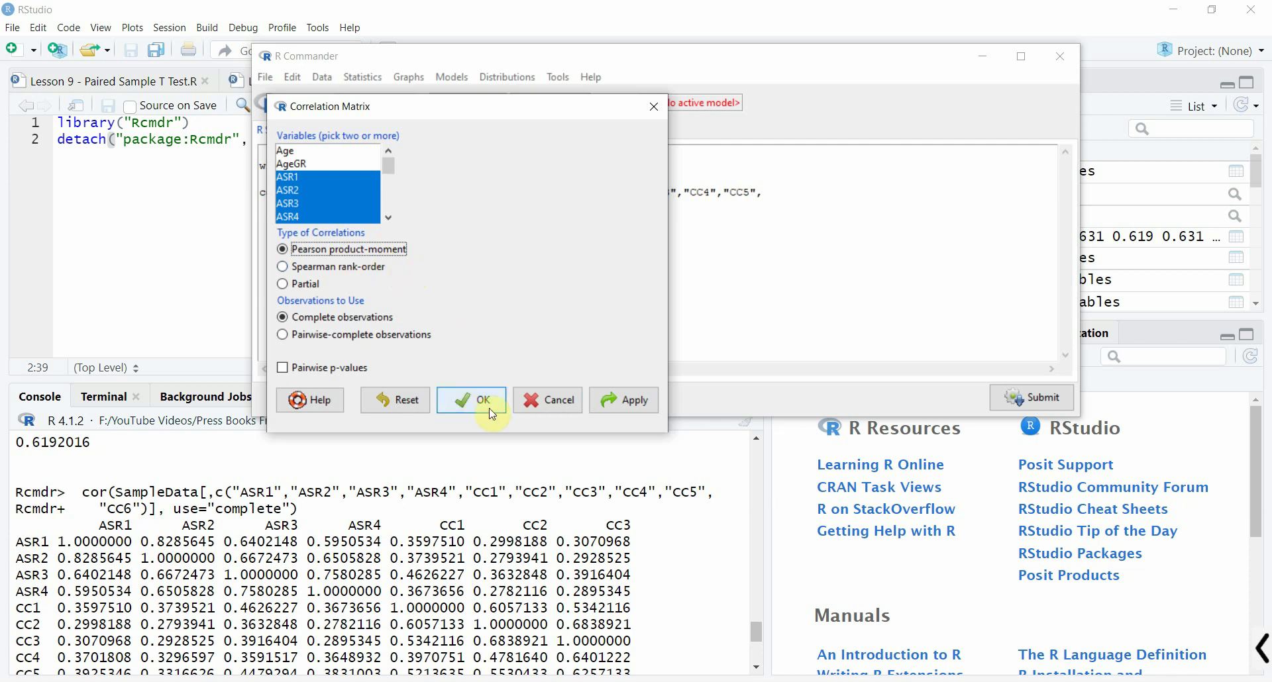
click(547, 403)
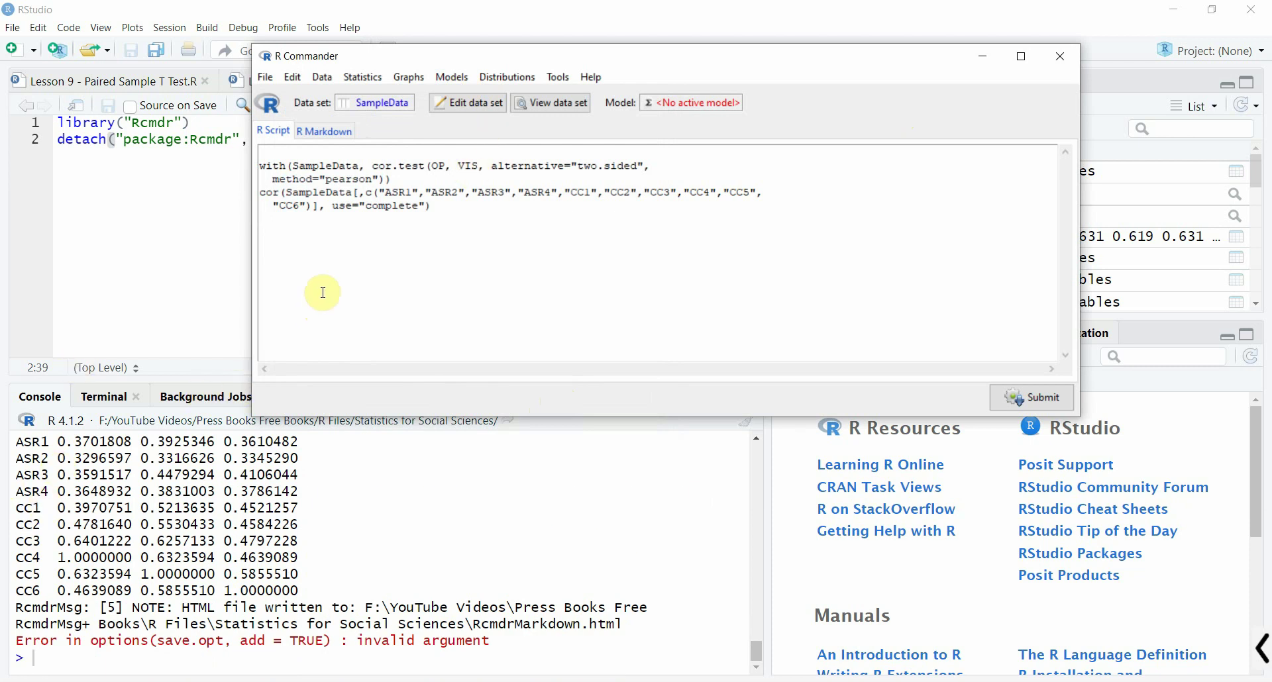
Generate the HTML report from R Commander's R Markdown tab
click(327, 135)
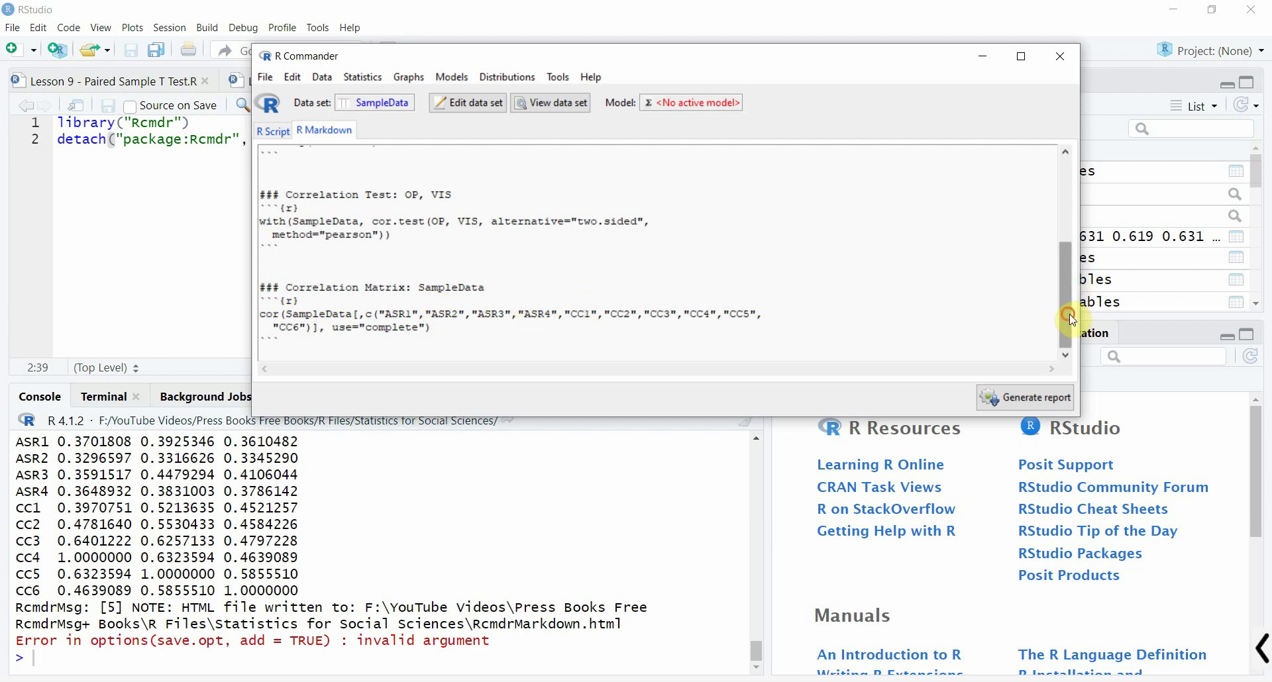
drag(1072, 319, 1072, 206)
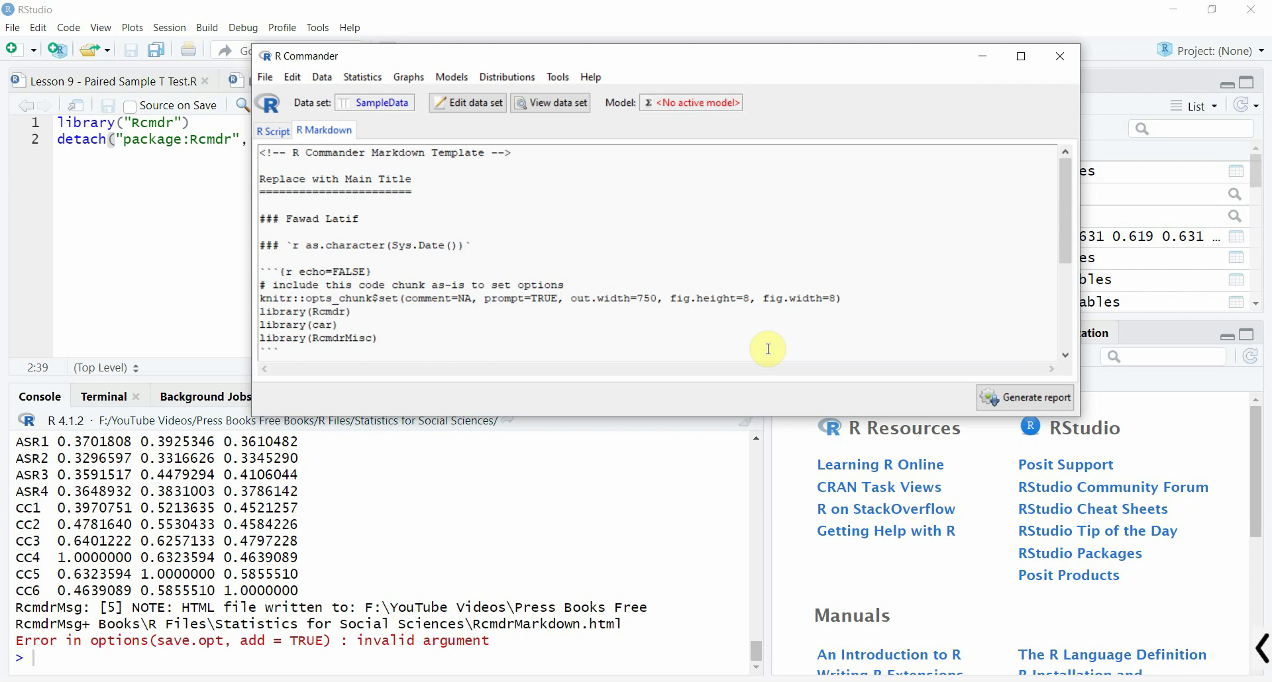
click(1031, 398)
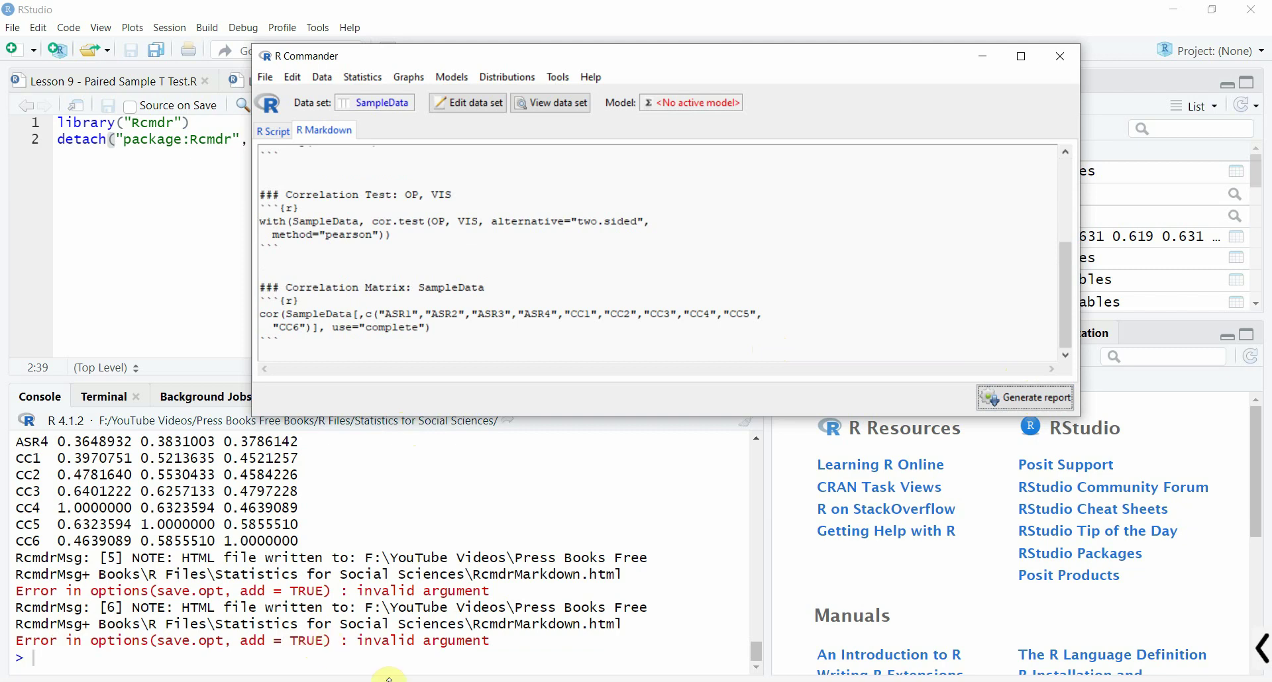
Open RcmdrMarkdown.html from the Statistics for Social Sciences folder in Firefox
click(427, 679)
click(229, 630)
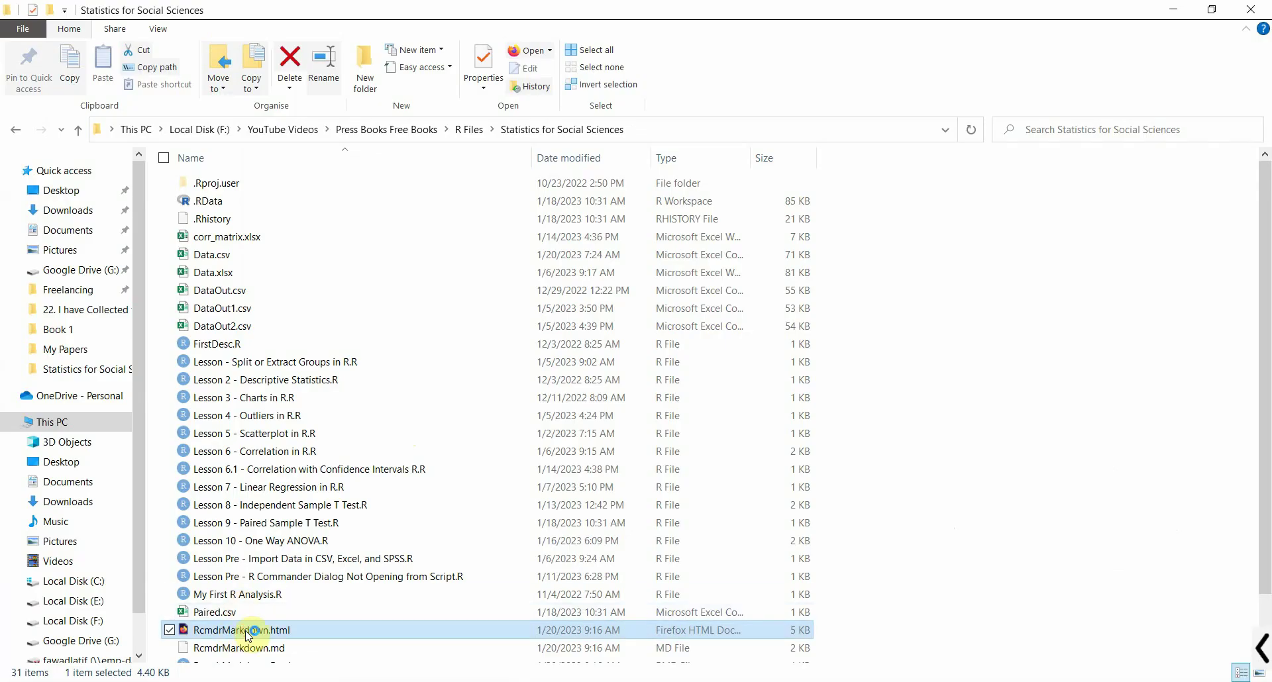
double_click(246, 631)
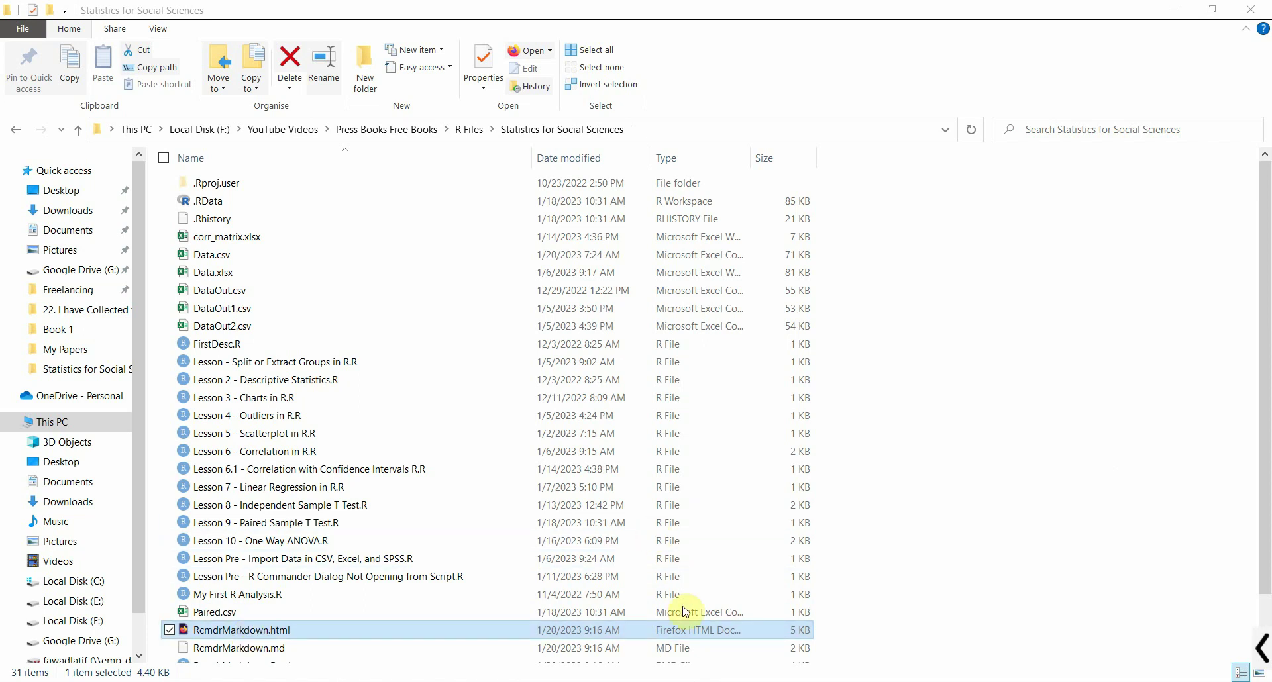
click(317, 626)
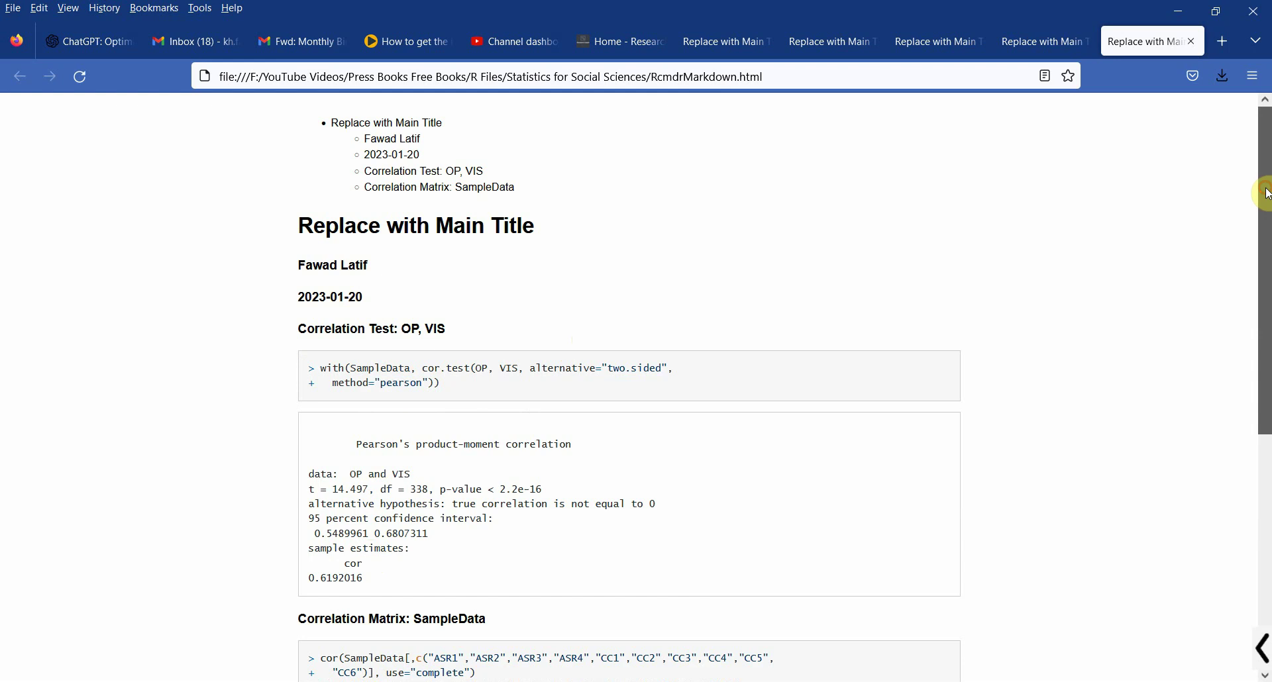
Scroll the report to the Correlation Matrix: SampleData section and select its cor() code
mouse_move(1267, 192)
mouse_down()
mouse_move(1266, 427)
mouse_move(1266, 265)
mouse_up()
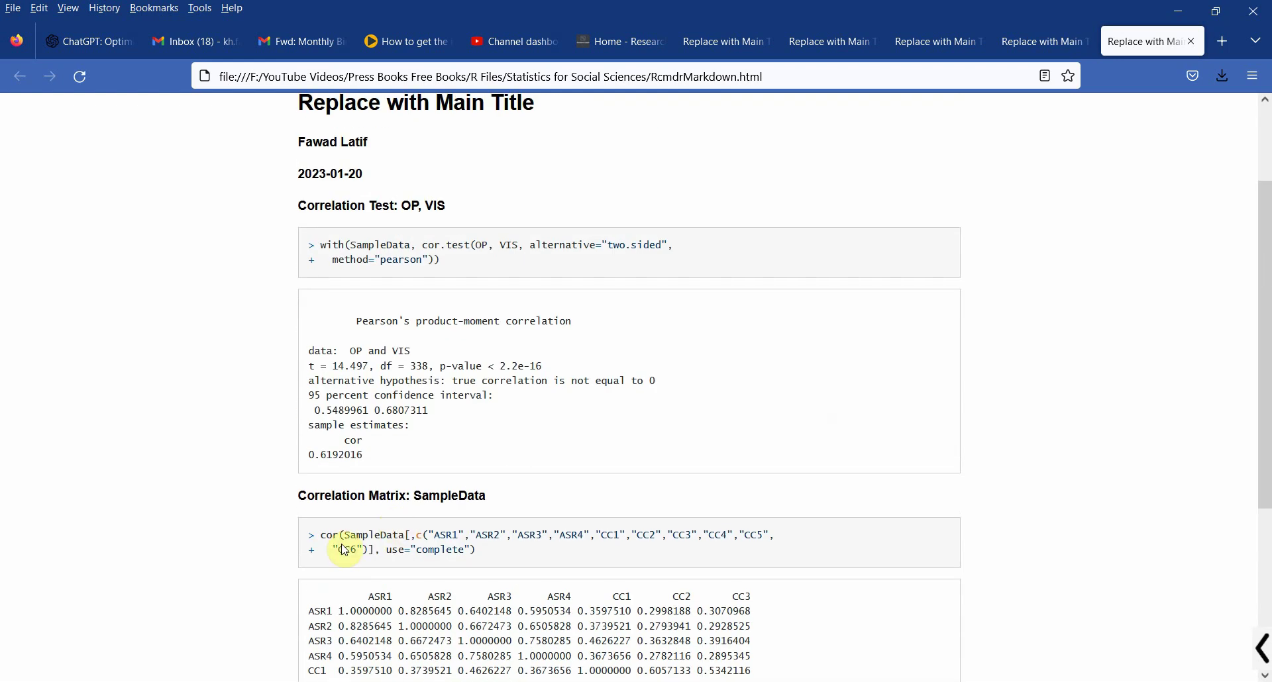
drag(321, 536, 489, 553)
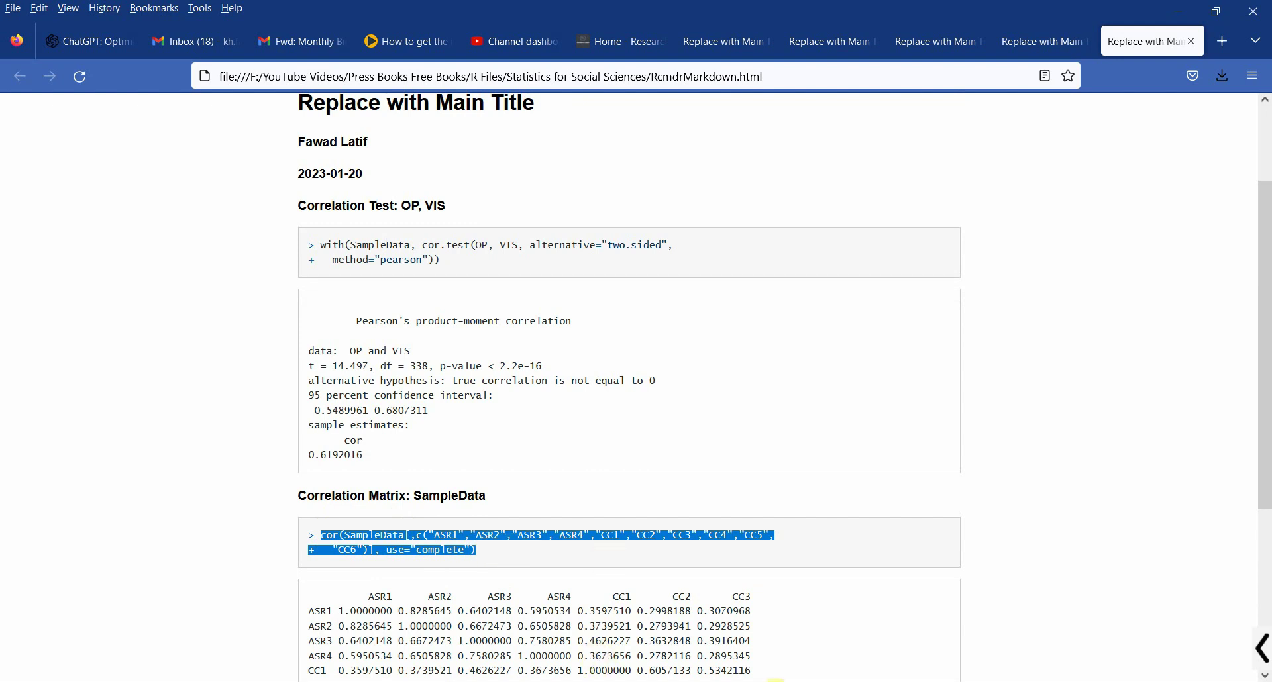
key(alt+Tab)
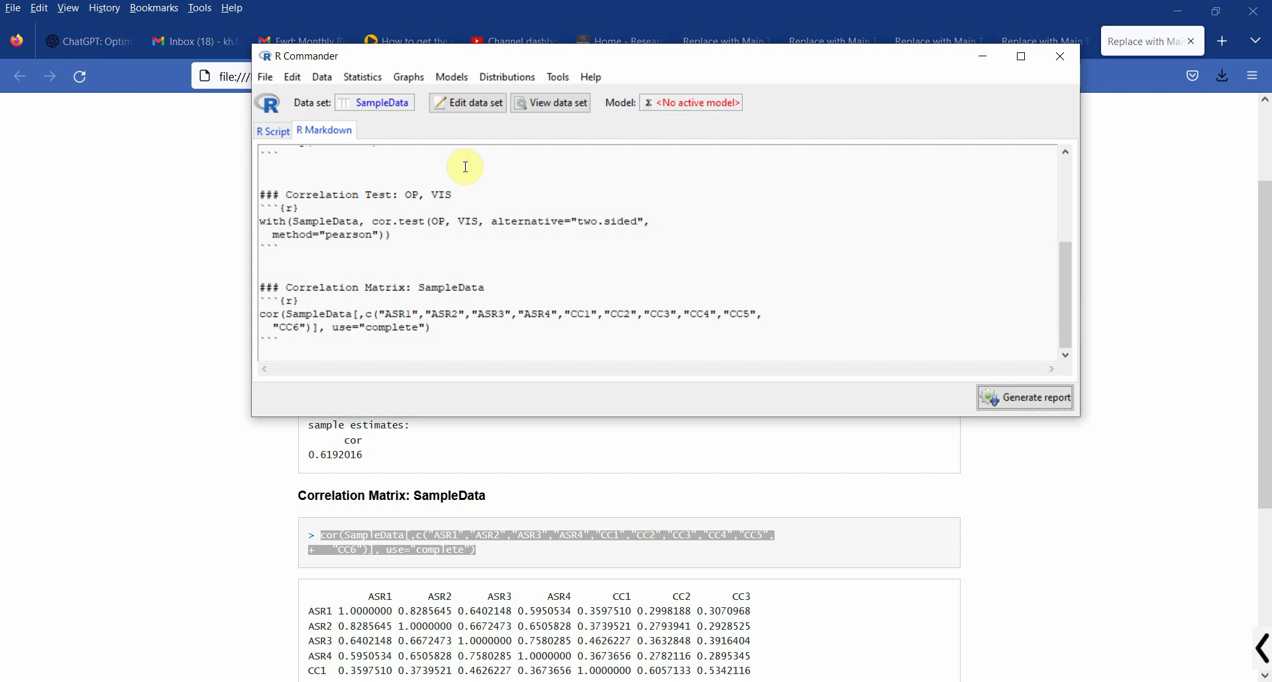